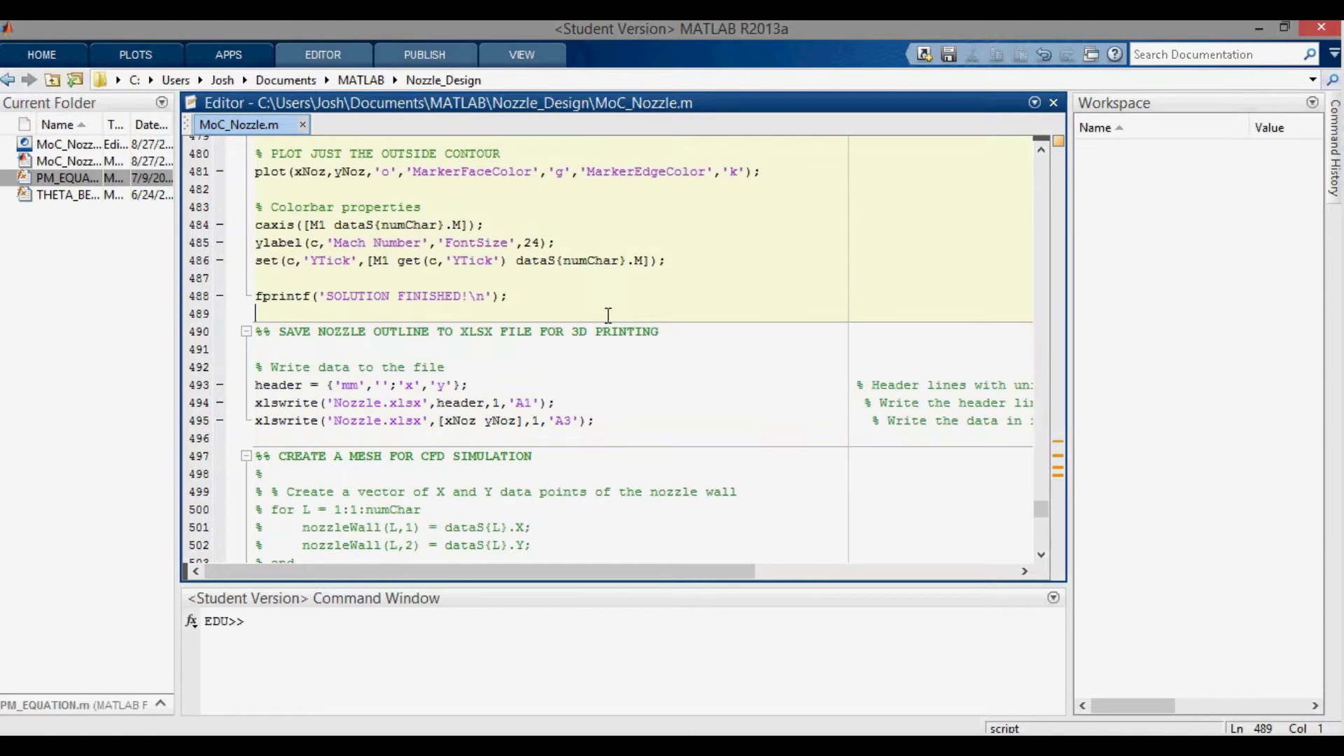
- Inspect the xNoz and yNoz export line in MoC_Nozzle.m, highlighting every use of yNoz
left_click(508, 329)
scroll(549, 329, "up", 1)
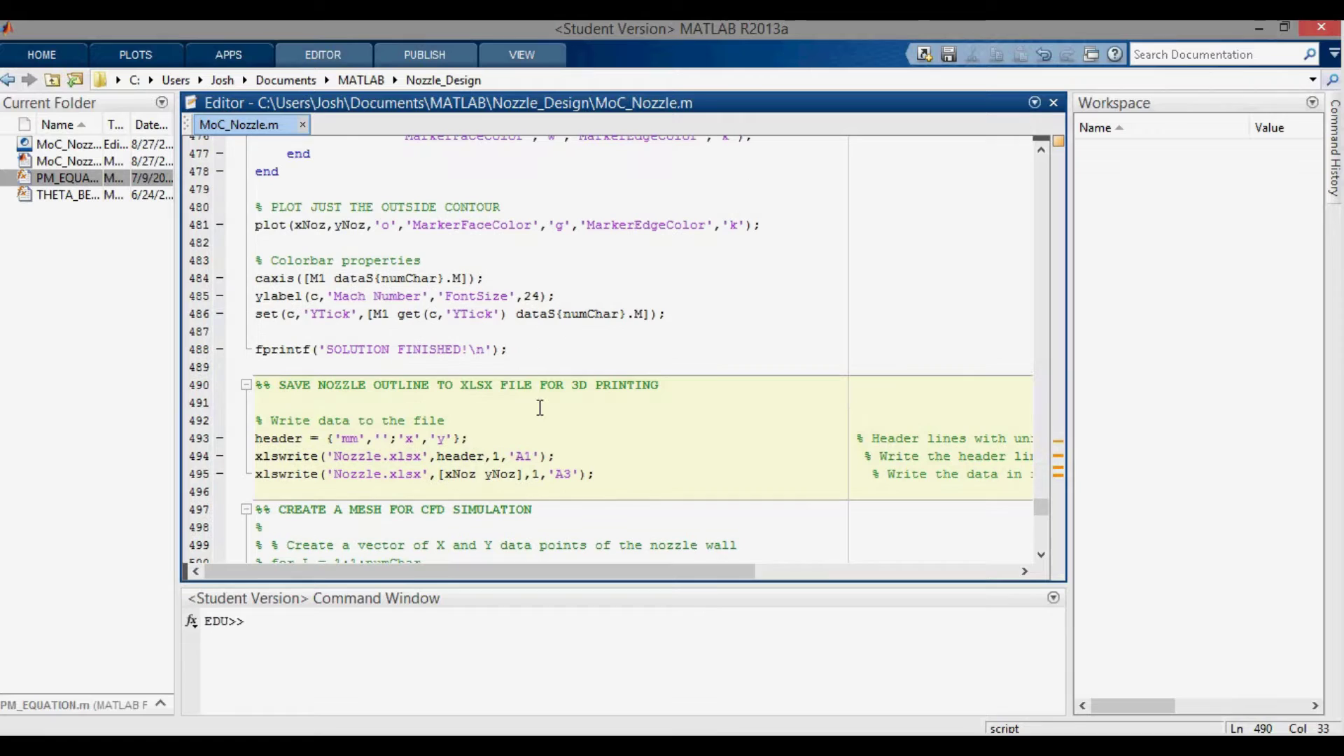
double_click(450, 473)
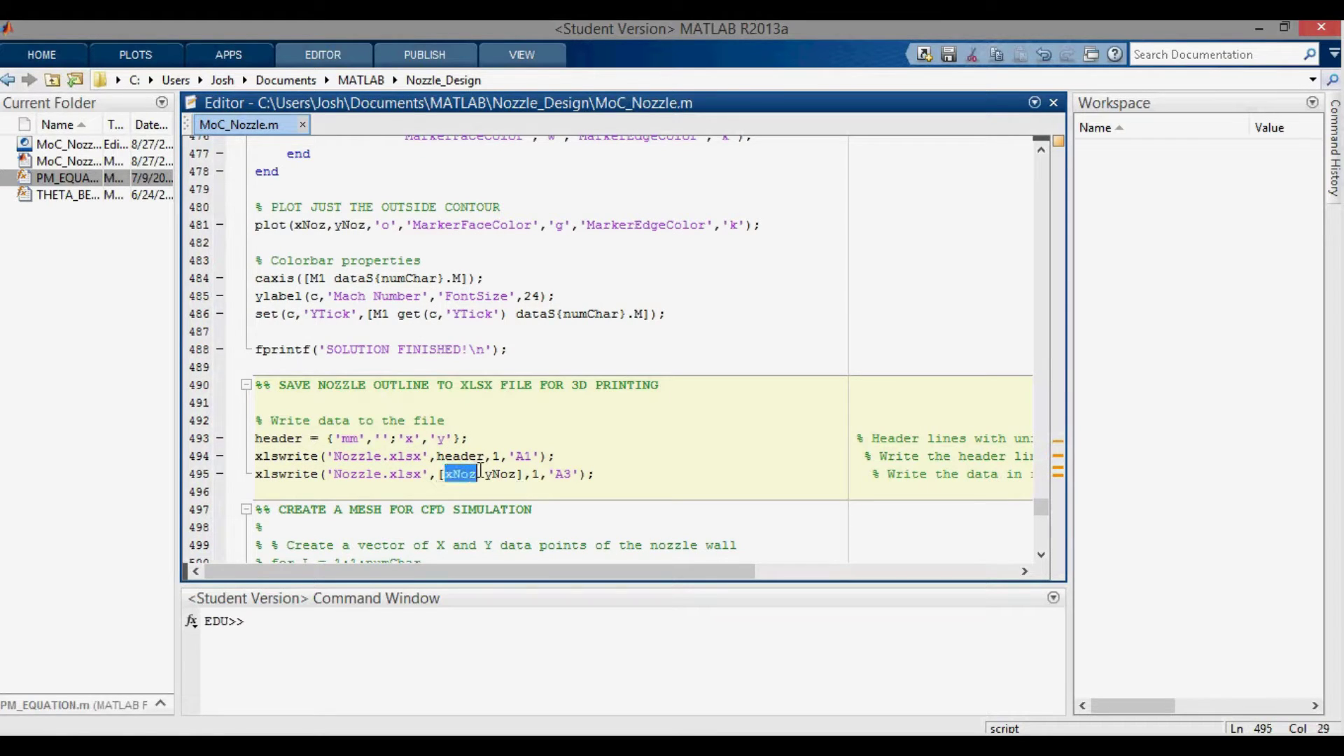
left_click_drag(485, 474, 502, 474)
left_click(516, 474)
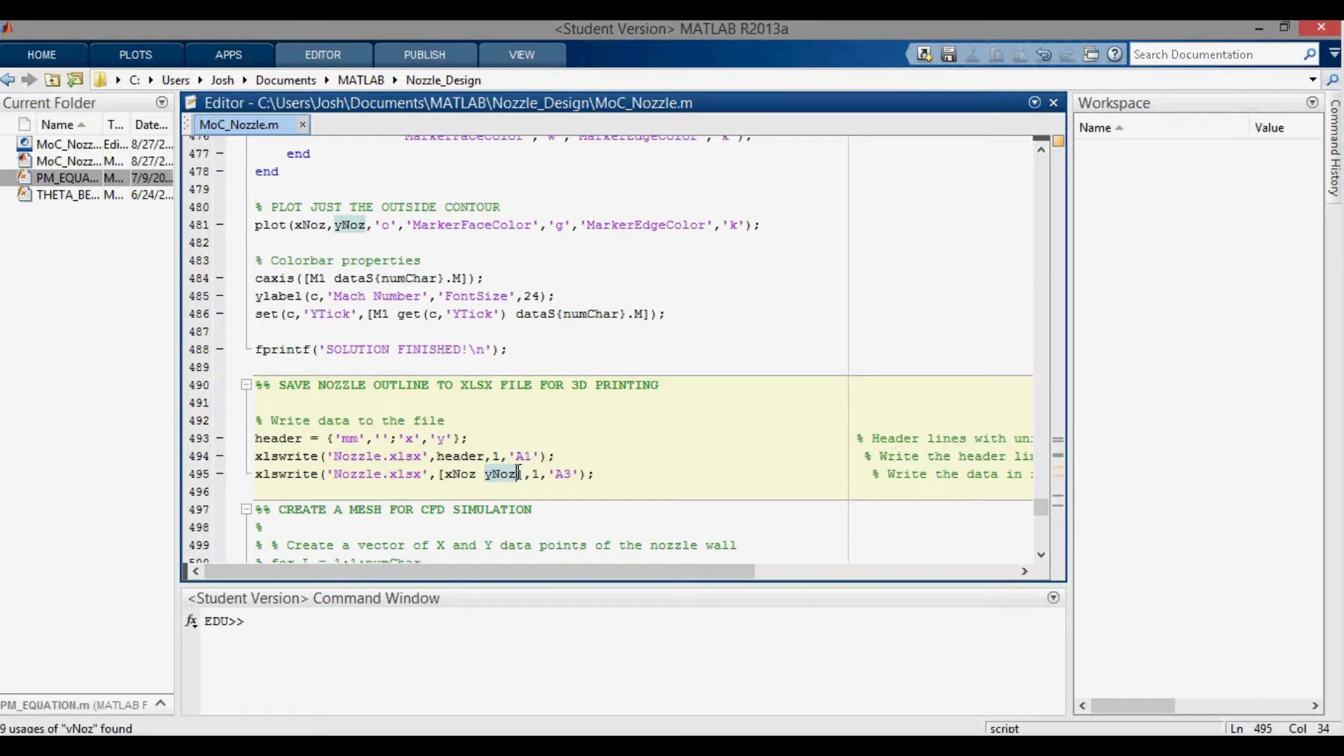
- Run the nozzle script with F5 and maximize the Mach-number contour figure
key("F5")
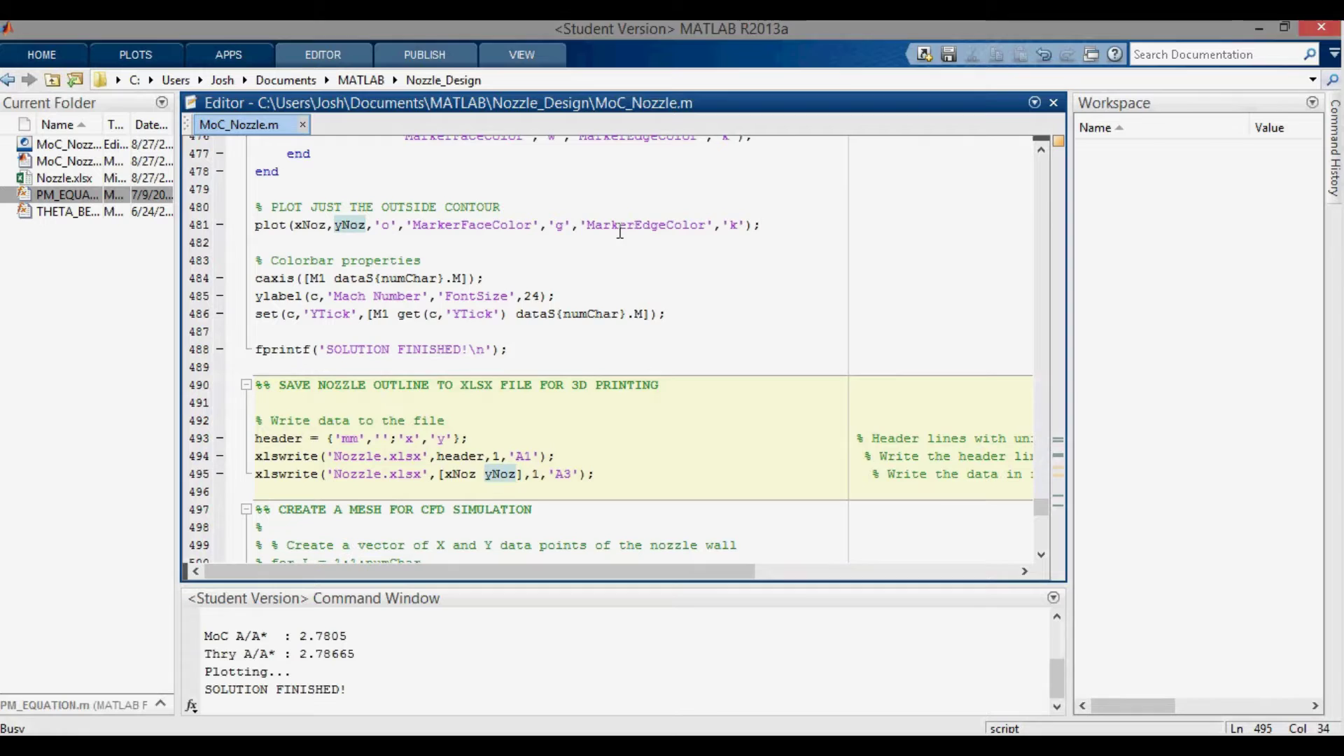
left_click_drag(683, 36, 683, 25)
double_click(683, 26)
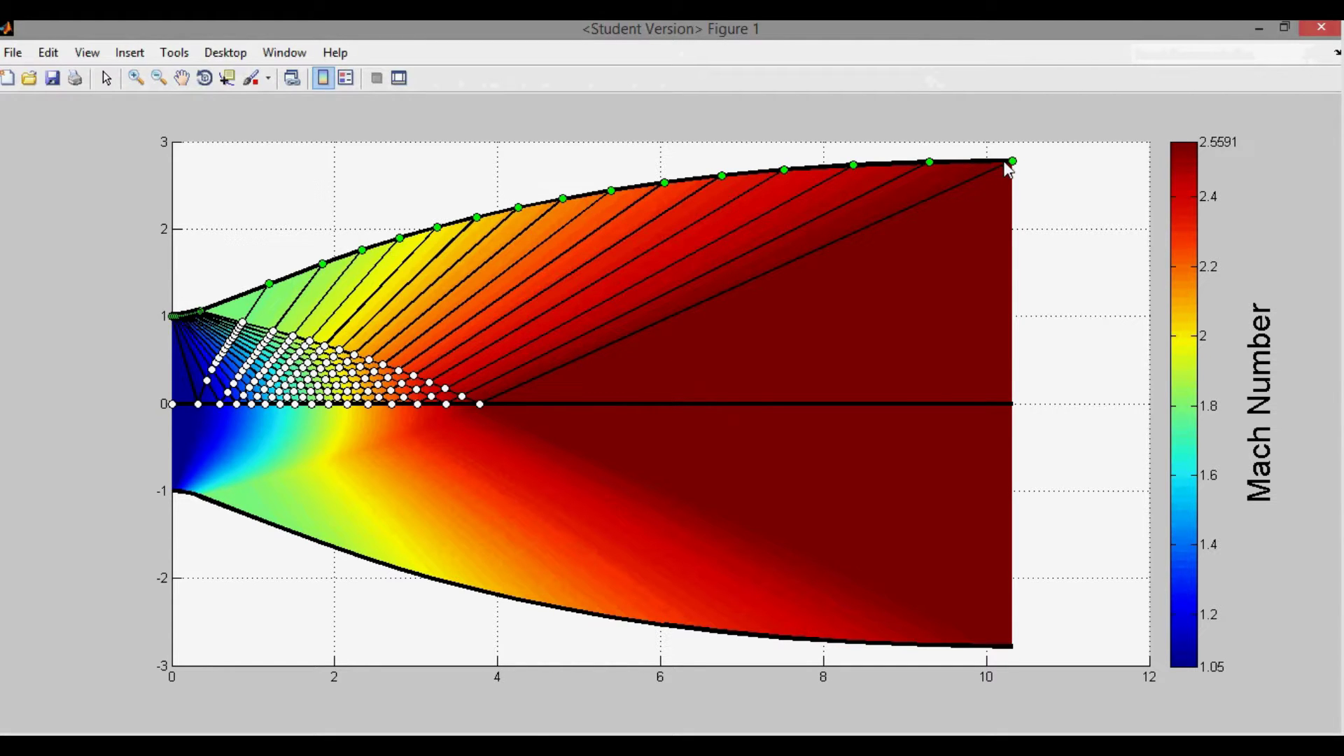
- Close the plot, open Nozzle.xlsx outside MATLAB and review its x/y coordinate columns in Excel
left_click(1329, 30)
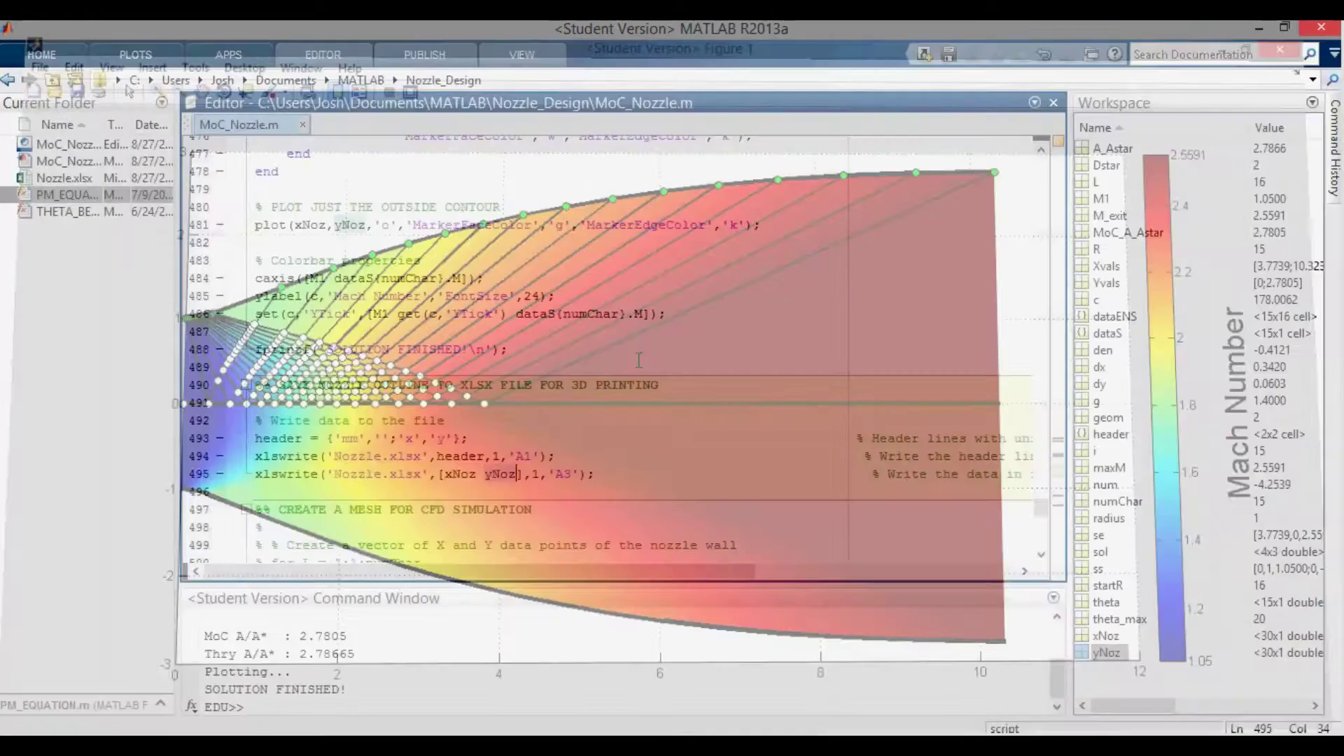
right_click(61, 178)
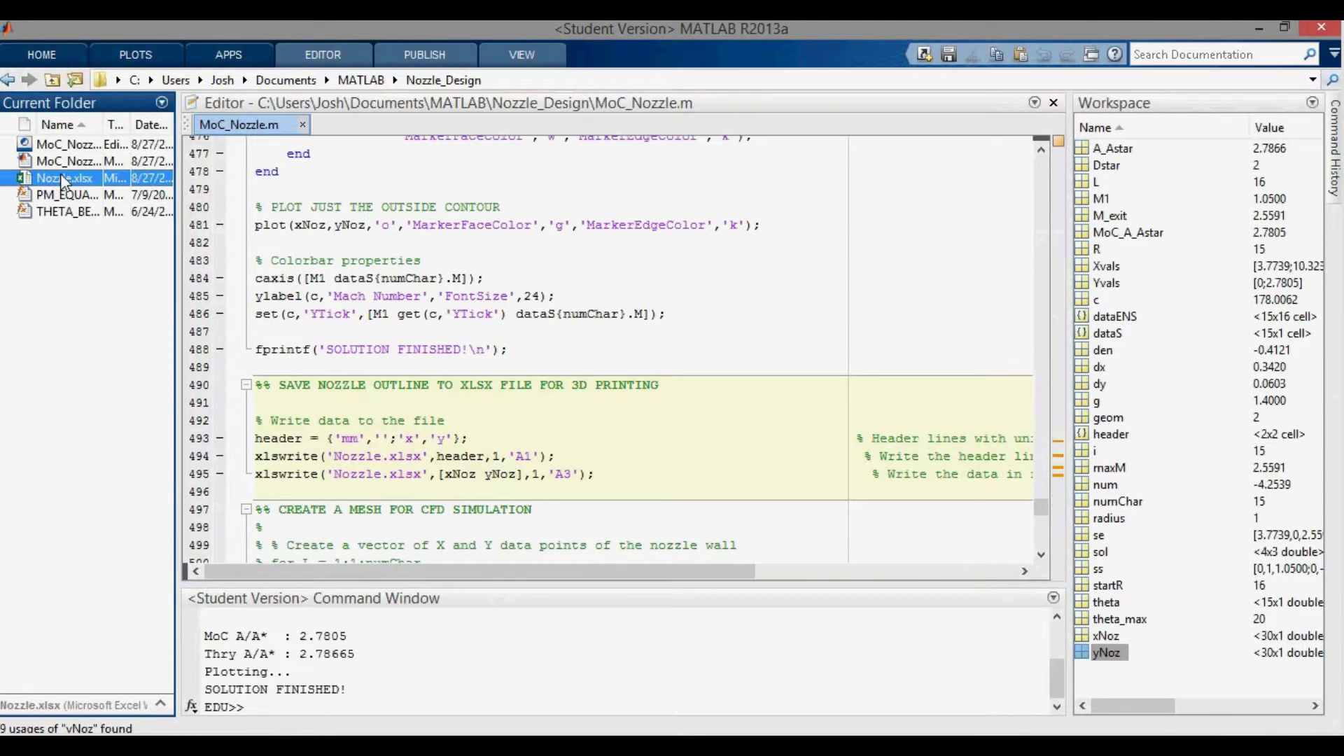
left_click(138, 254)
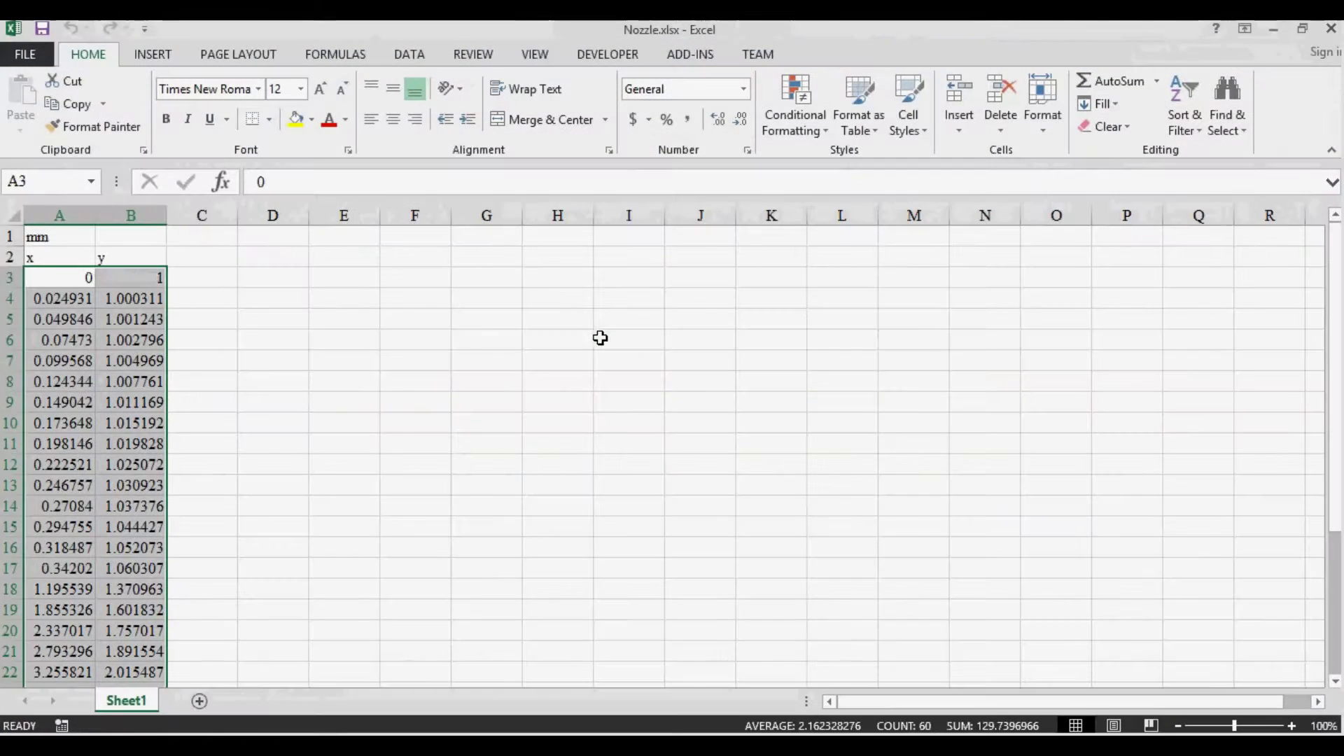
left_click(78, 237)
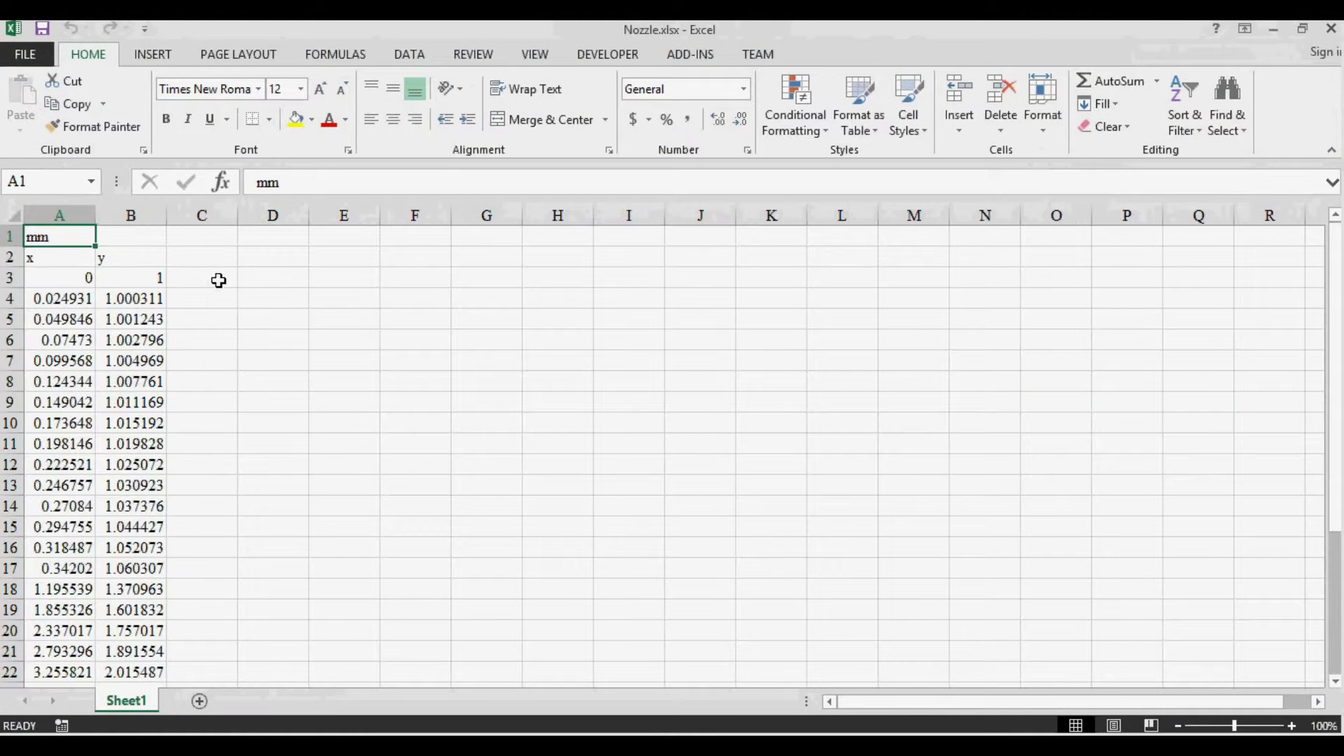
left_click(233, 380)
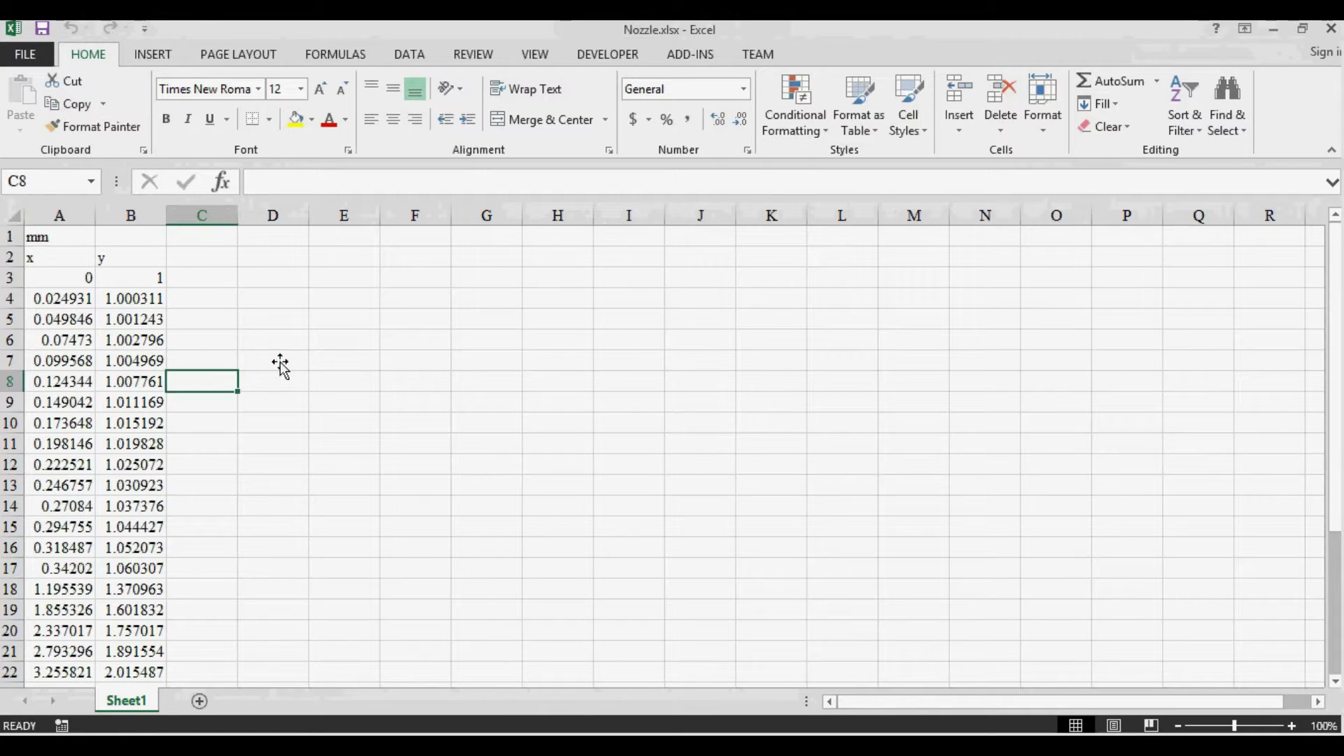
- Close Excel and start a new 2D sketch on a plane in Part2
left_click(1331, 28)
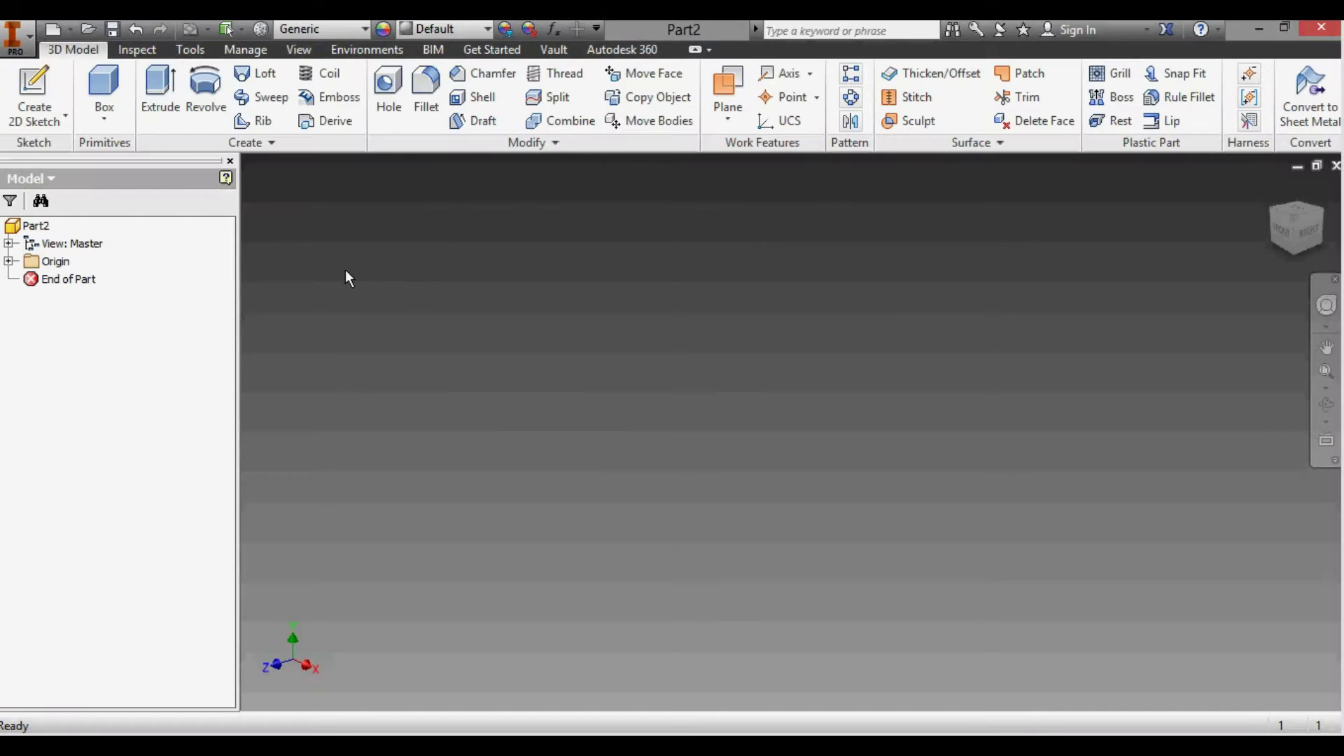
left_click(37, 90)
left_click(704, 337)
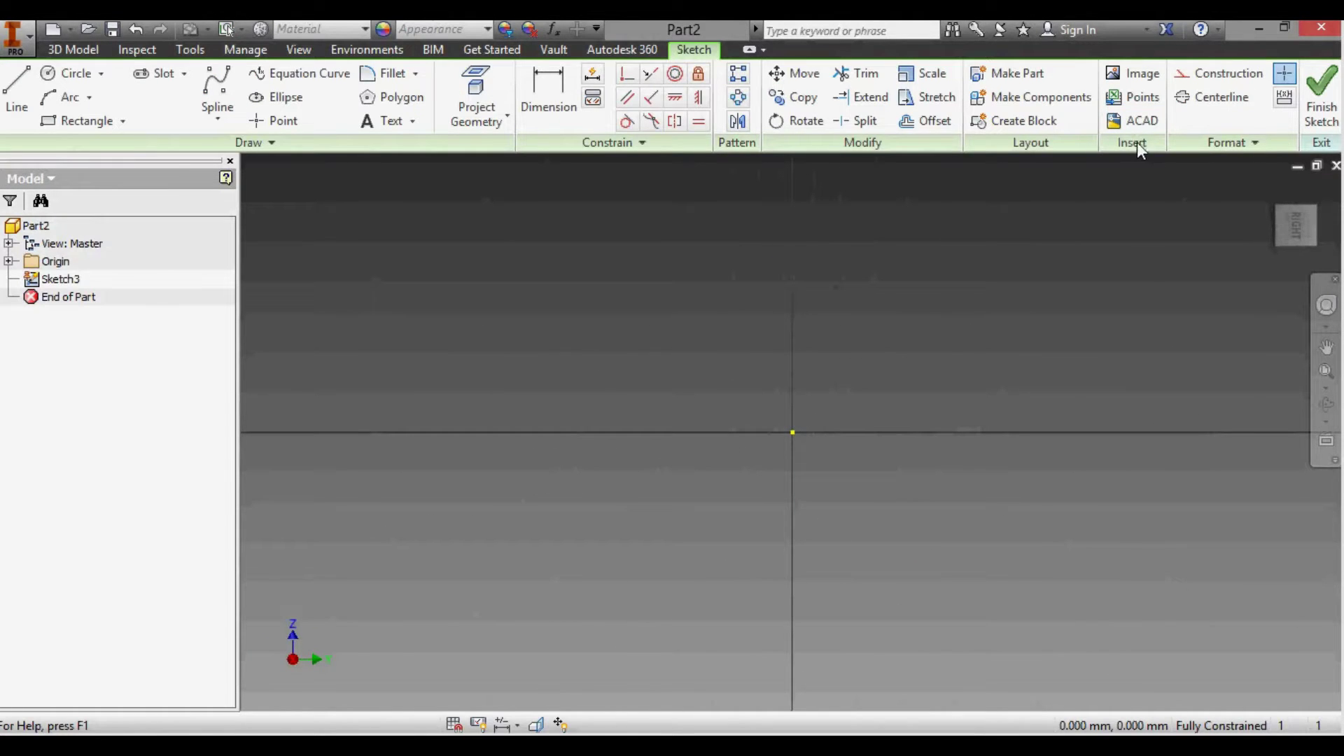
- Import the points from Nozzle.xlsx into the sketch as connected lines
left_click(1134, 97)
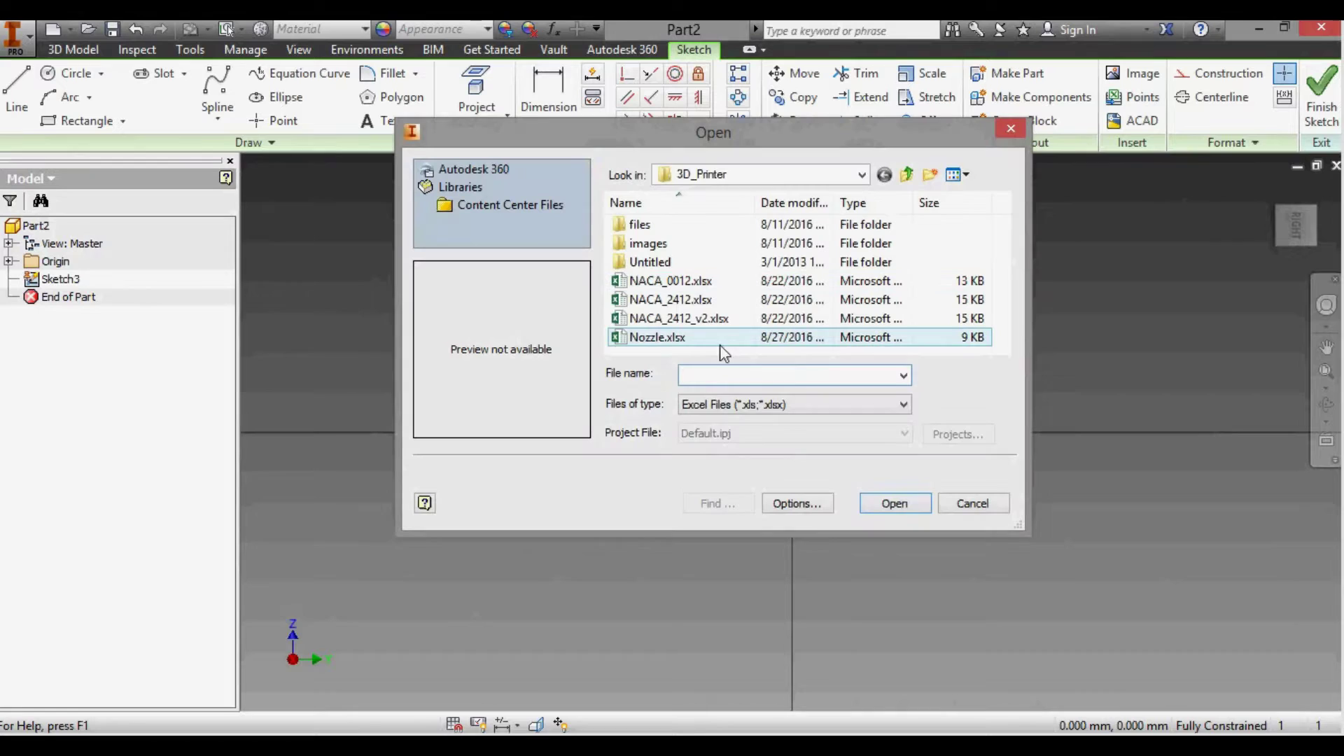
left_click(672, 337)
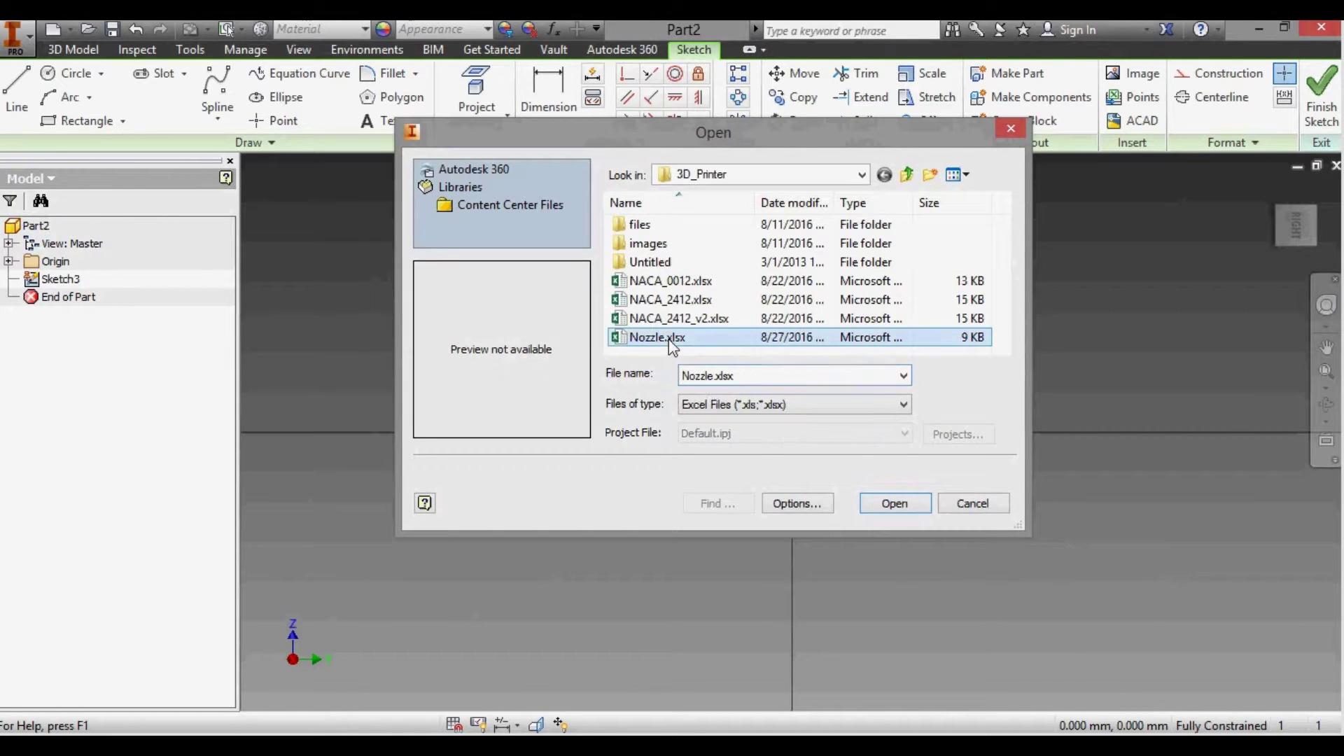
left_click(803, 503)
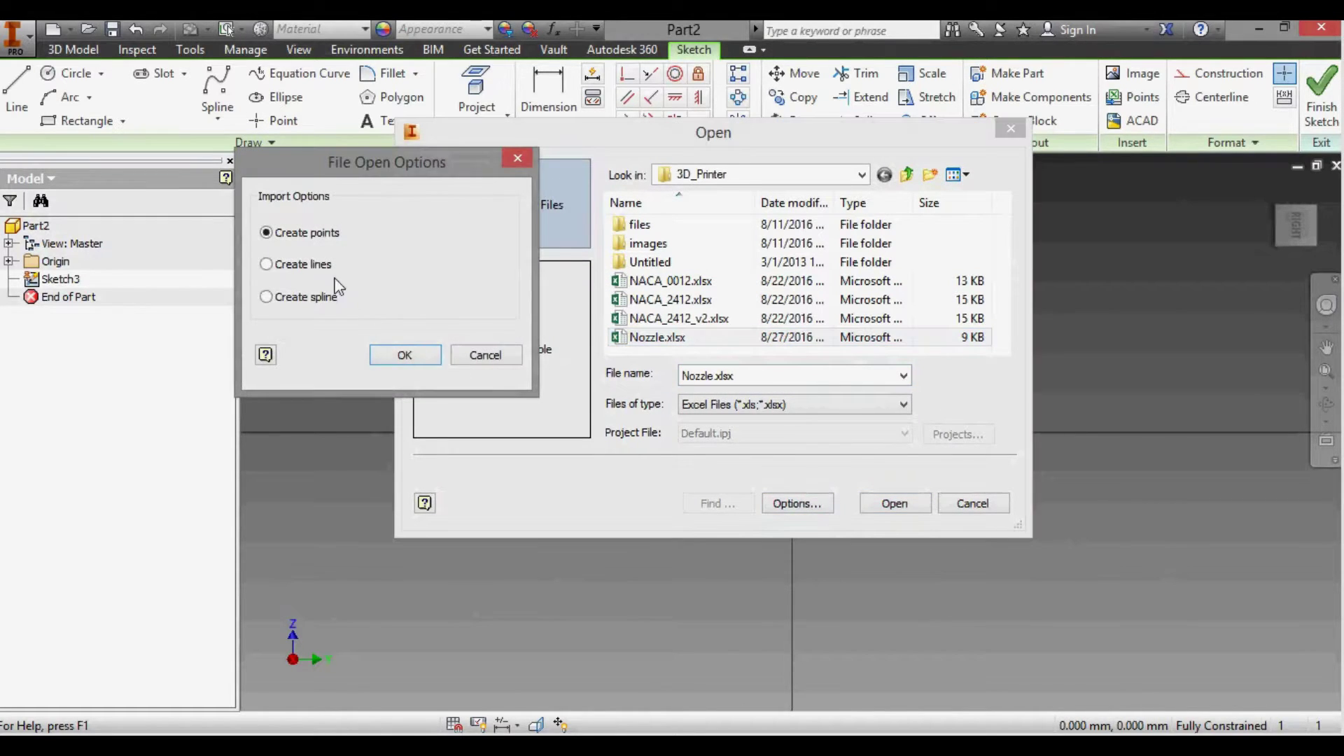
left_click(325, 270)
left_click(404, 357)
left_click(885, 506)
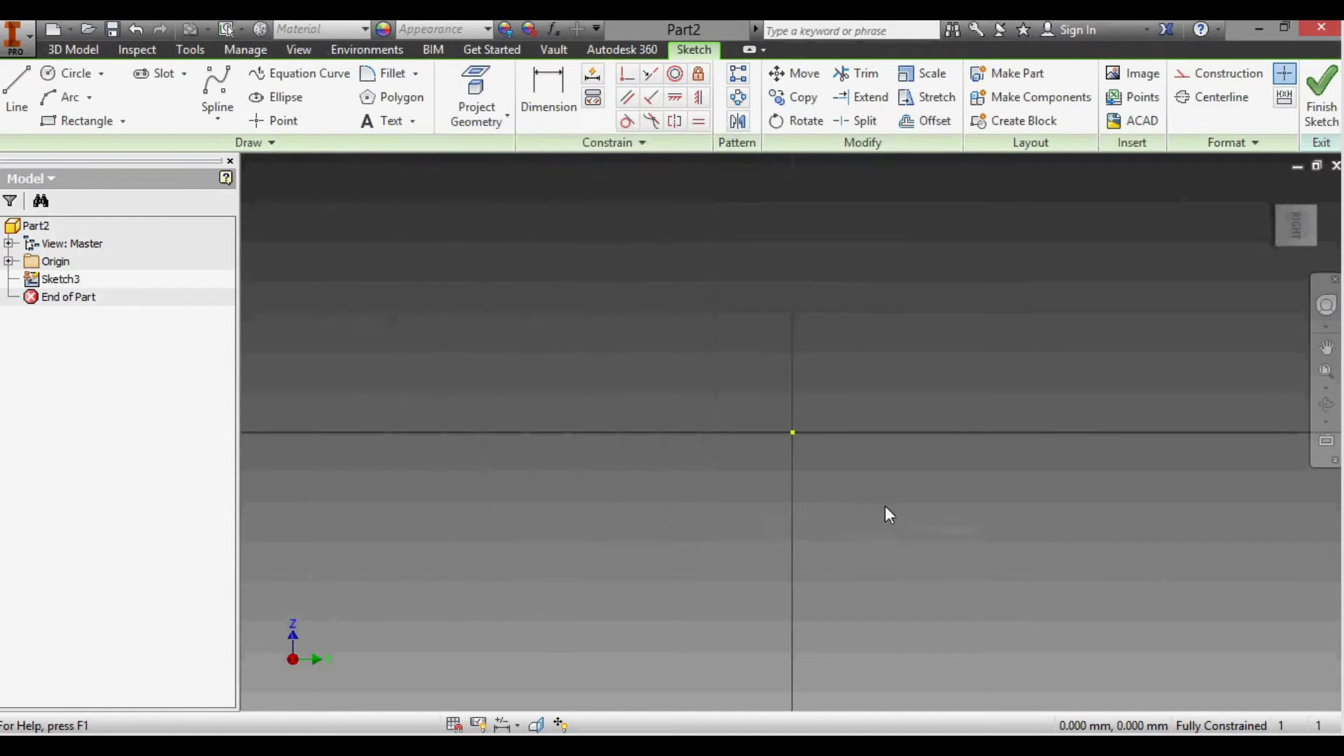
- Offset the imported nozzle curve into a parallel copy above it and finish the sketch
scroll(990, 401, "down", 5)
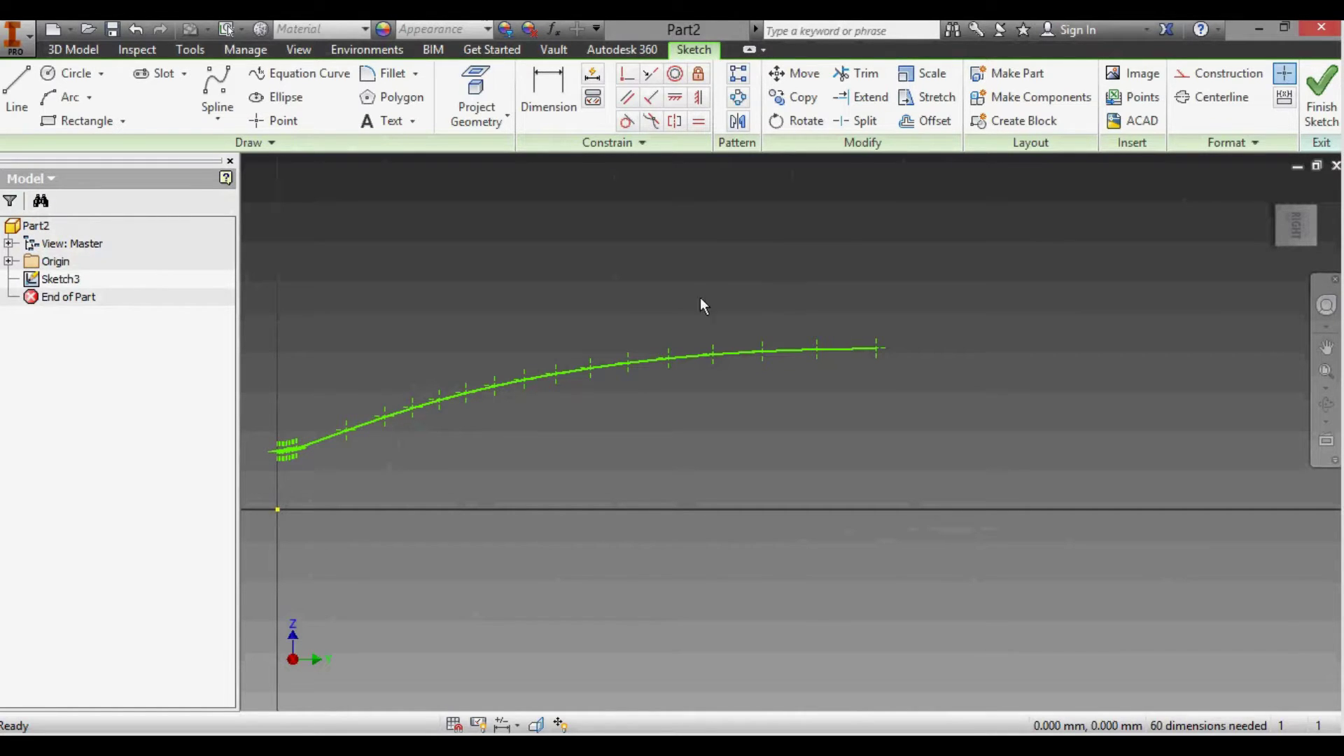
left_click(931, 125)
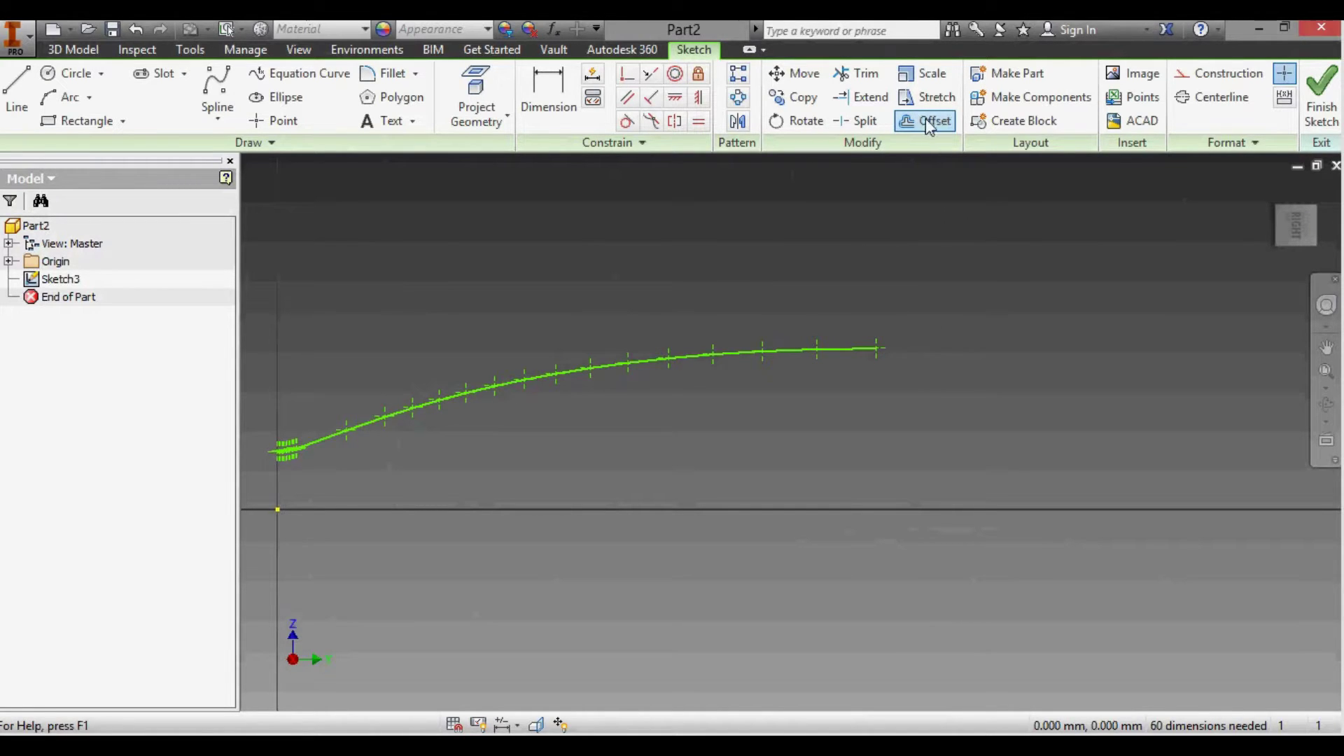
left_click(840, 348)
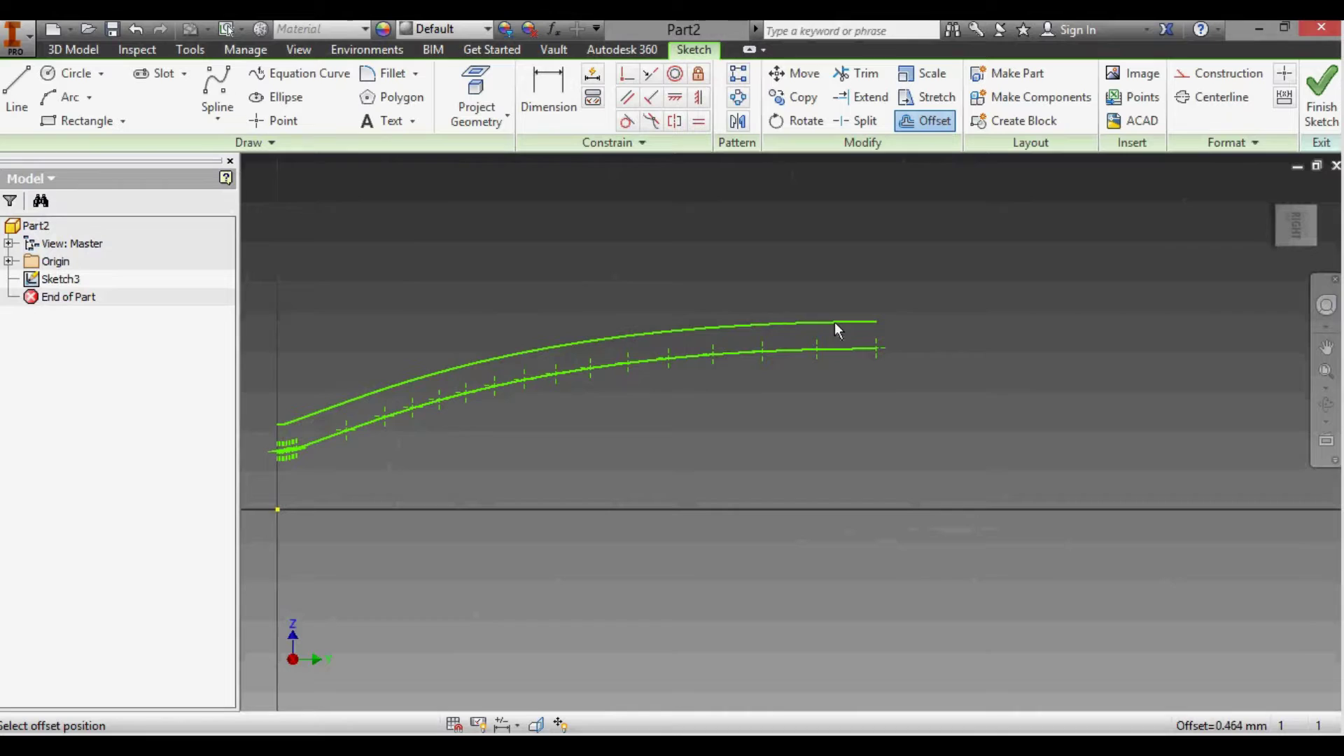
left_click(834, 321)
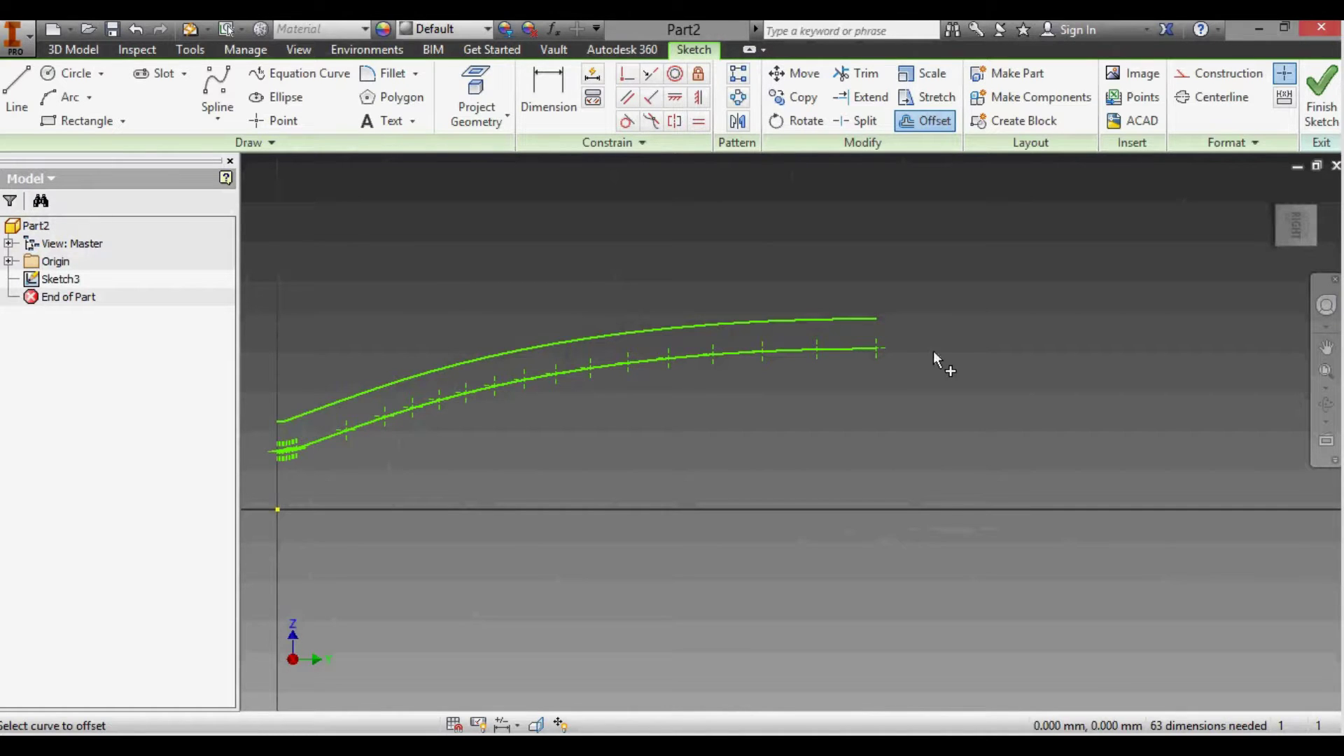
left_click(1322, 91)
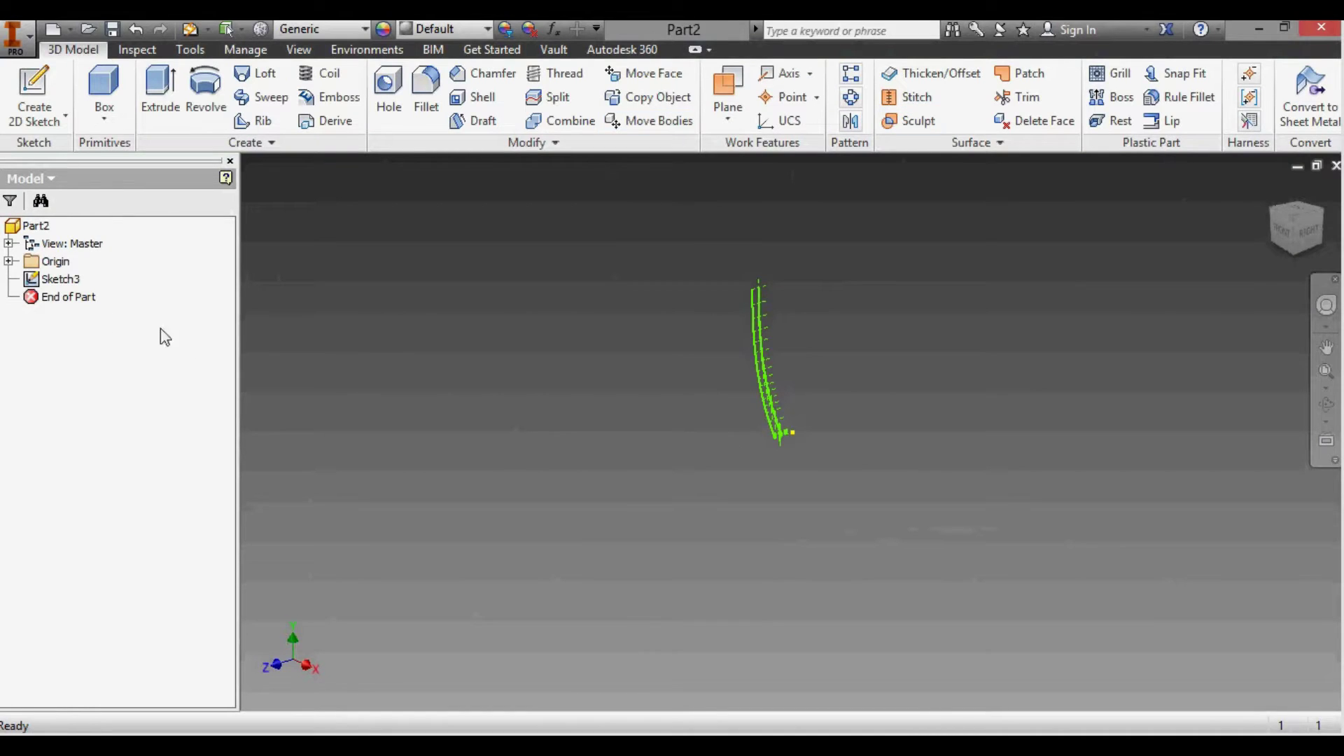
- Reopen Sketch3 and draw a vertical line joining the two curves at one end
right_click(57, 280)
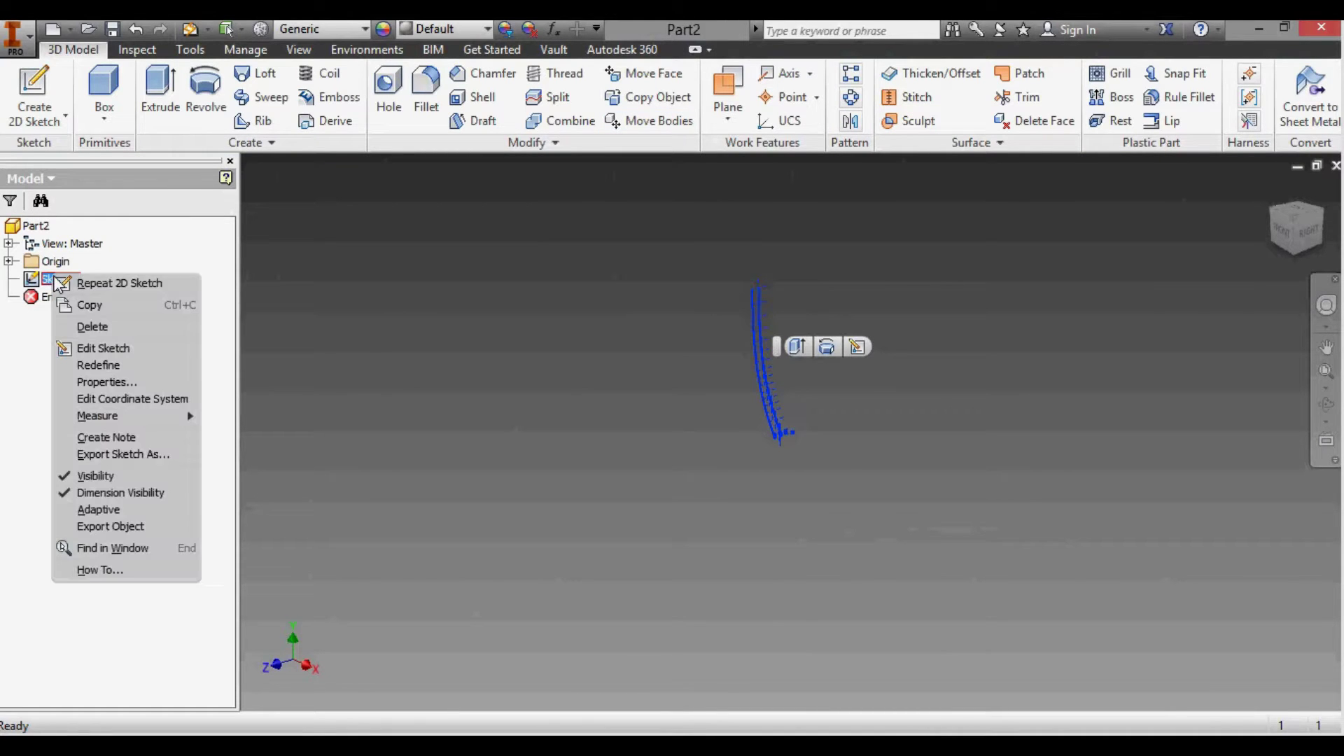
left_click(103, 348)
scroll(910, 419, "up", 5)
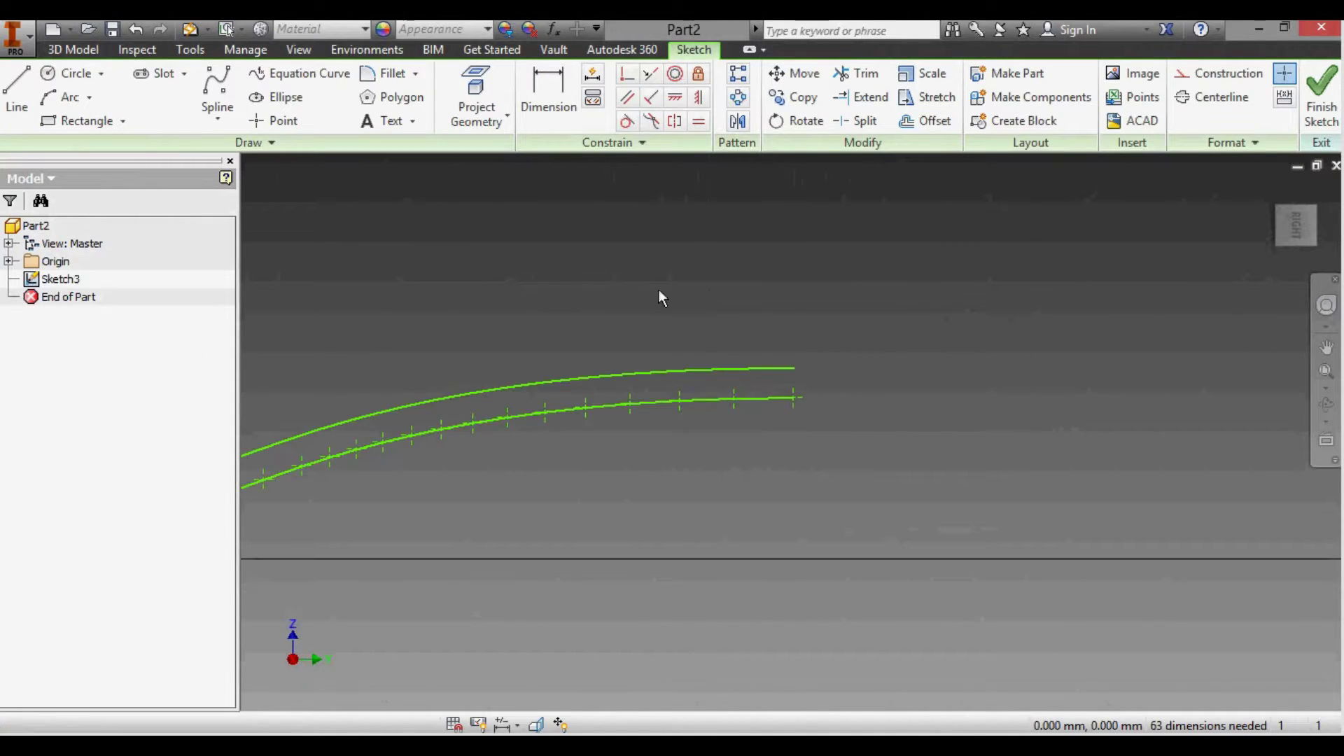
left_click(12, 84)
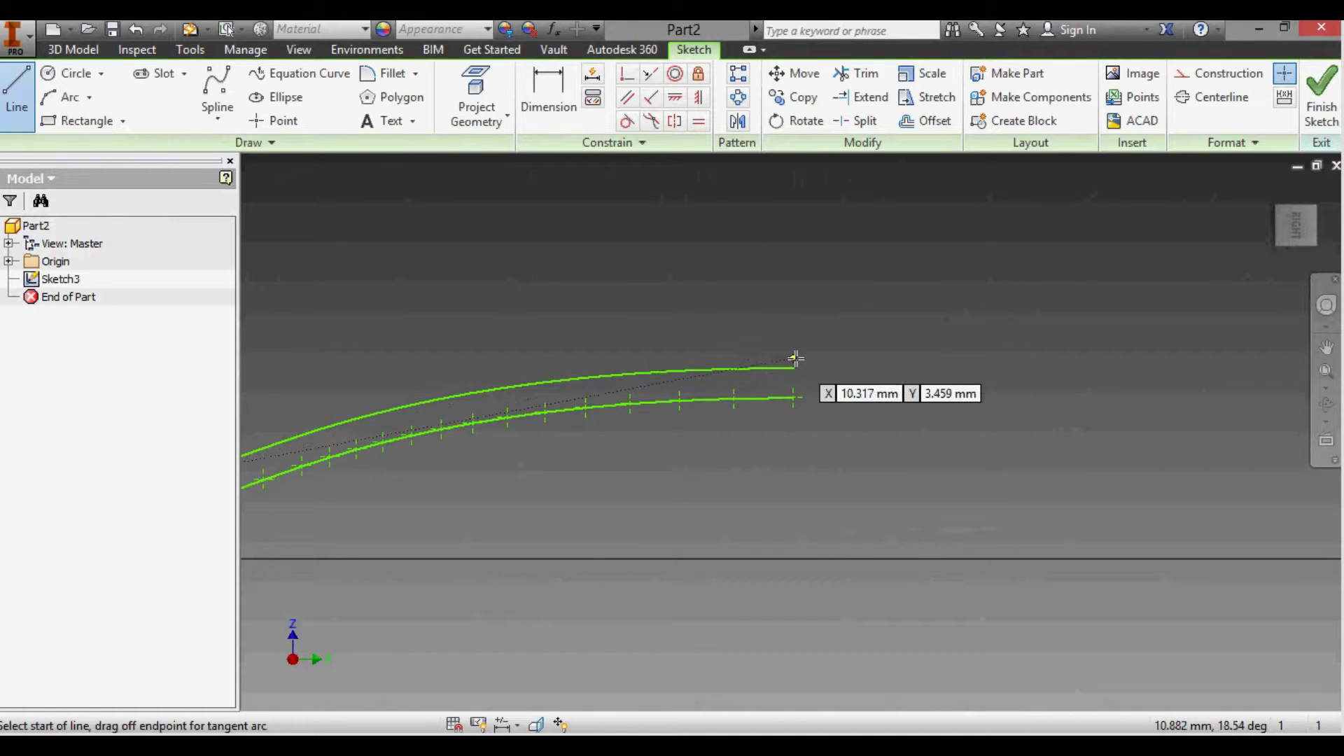
scroll(786, 372, "up", 4)
left_click(784, 375)
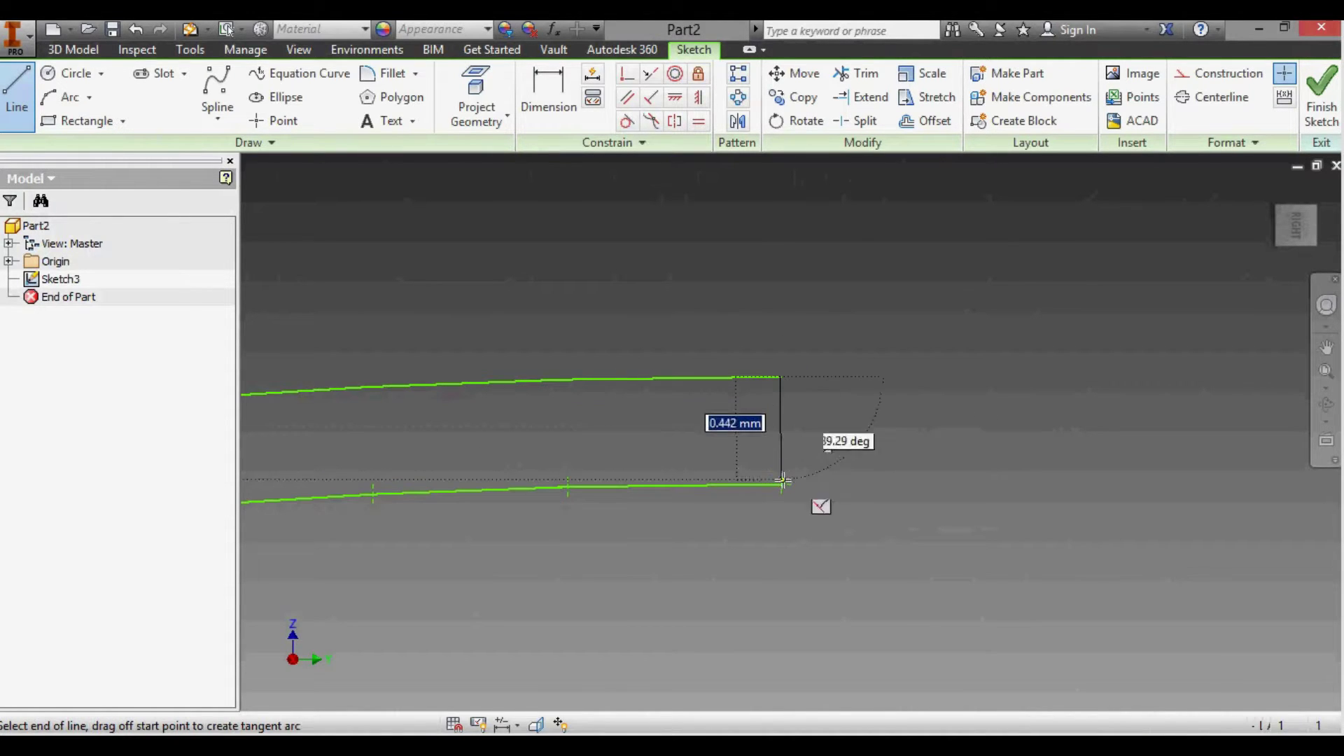
left_click(782, 483)
- Join the curves' other ends with a second line to close the profile, and finish the sketch
scroll(990, 473, "down", 5)
scroll(991, 473, "down", 3)
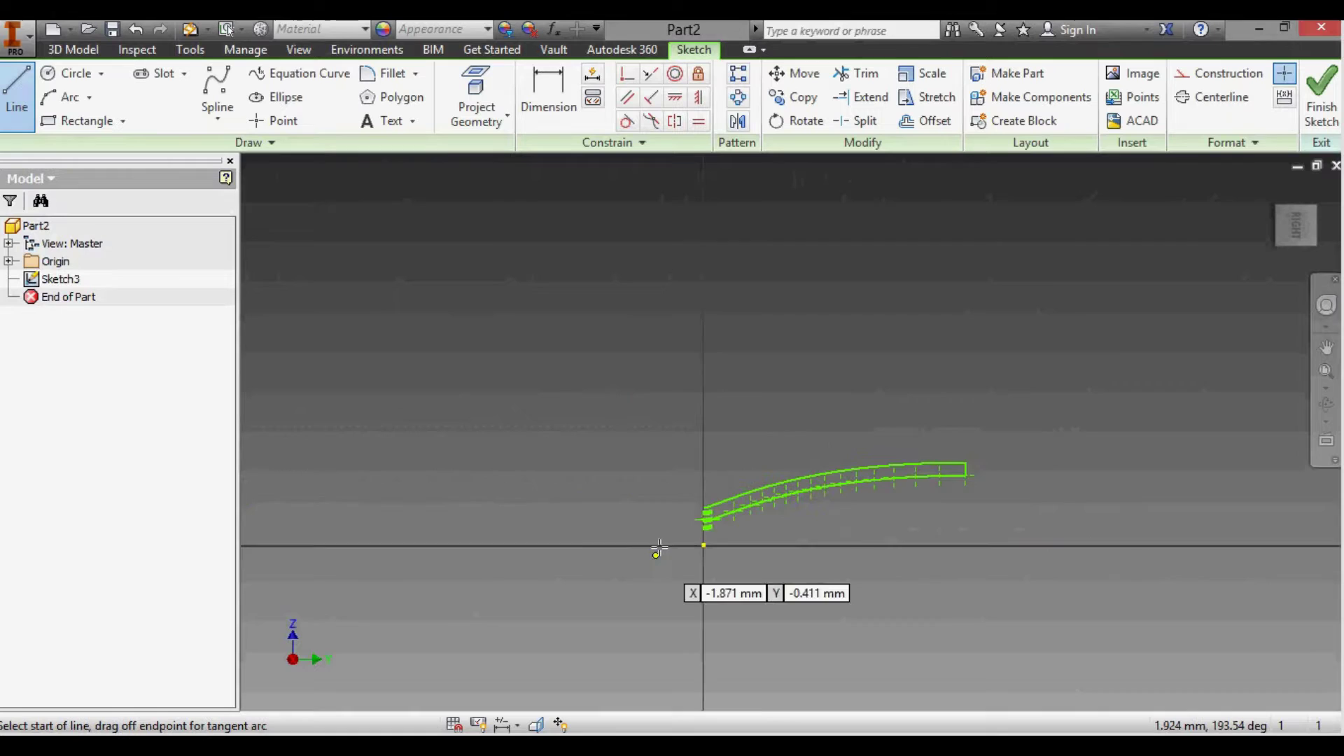
scroll(658, 549, "up", 4)
scroll(738, 516, "up", 3)
scroll(832, 273, "up", 2)
scroll(876, 363, "down", 3)
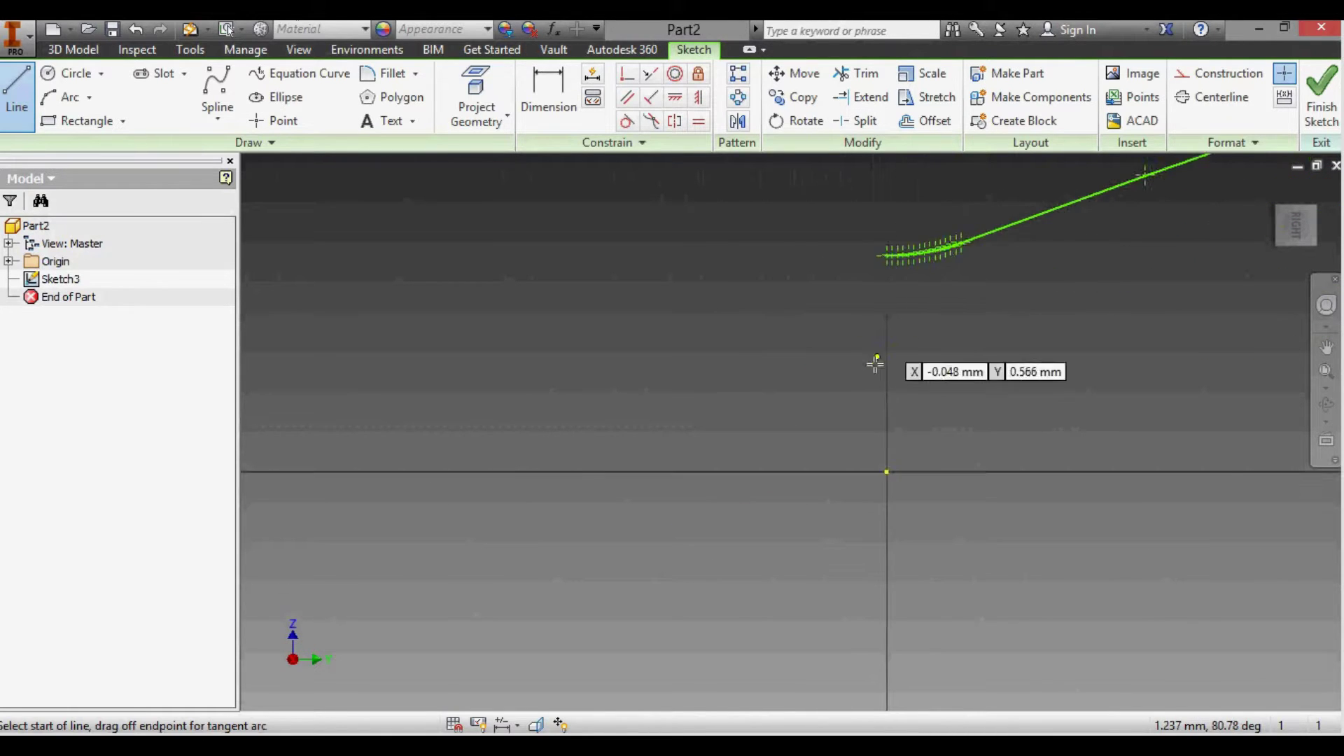
scroll(873, 290, "up", 2)
left_click(859, 287)
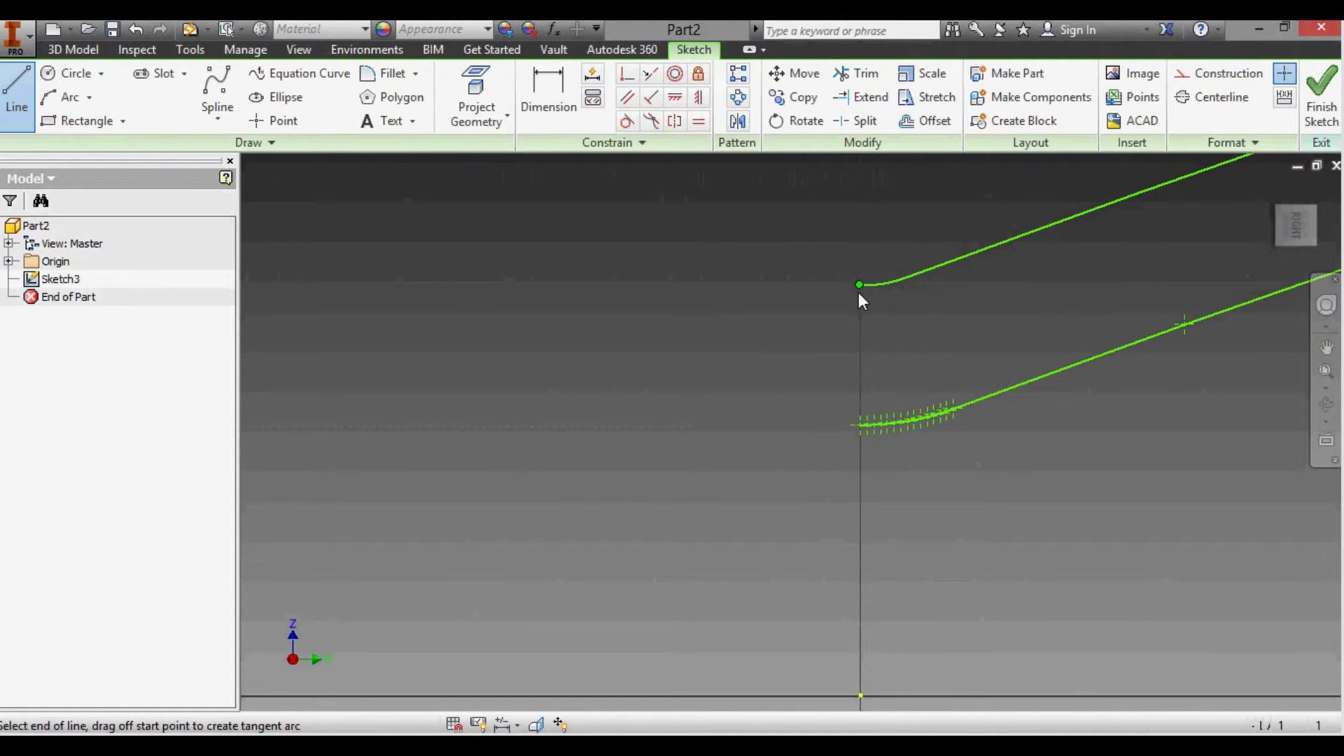
left_click(860, 424)
left_click(1321, 98)
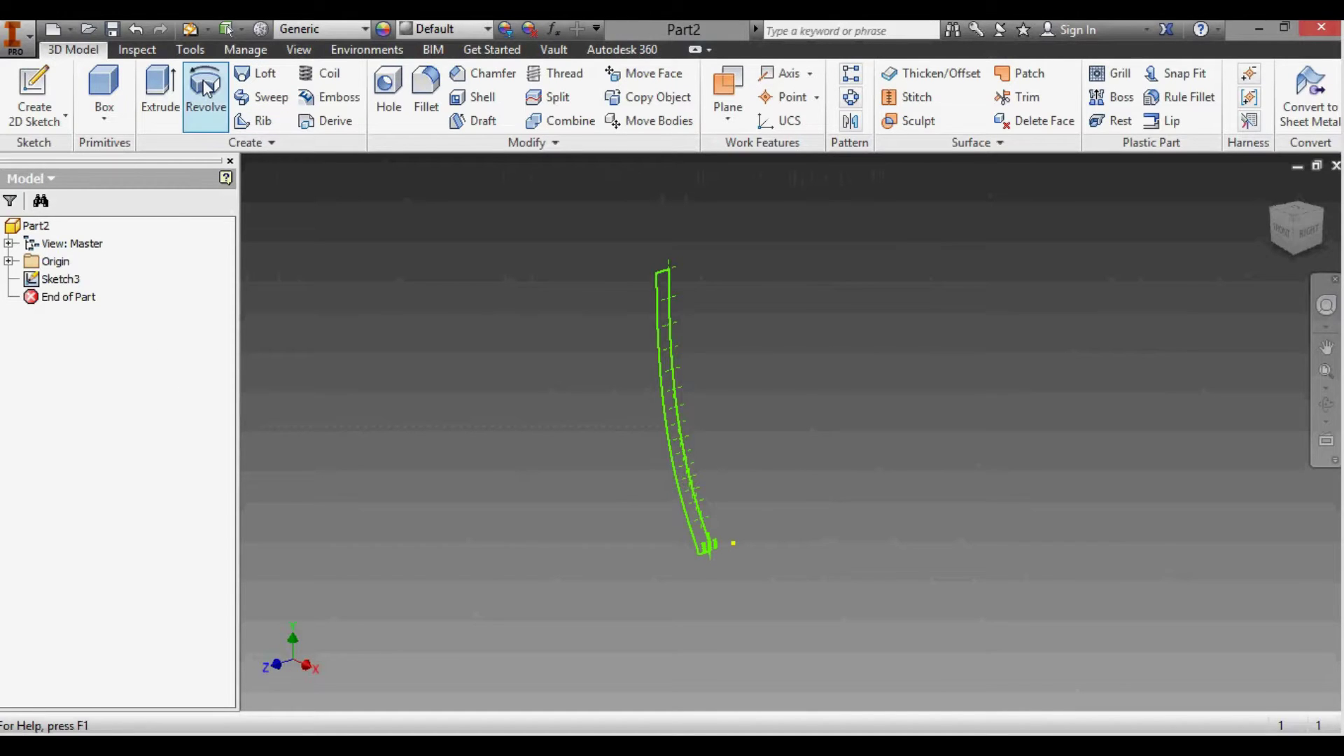
- Revolve Sketch3 a full 360° about the Origin's Y Axis to create Revolution1
left_click(62, 280)
left_click(206, 98)
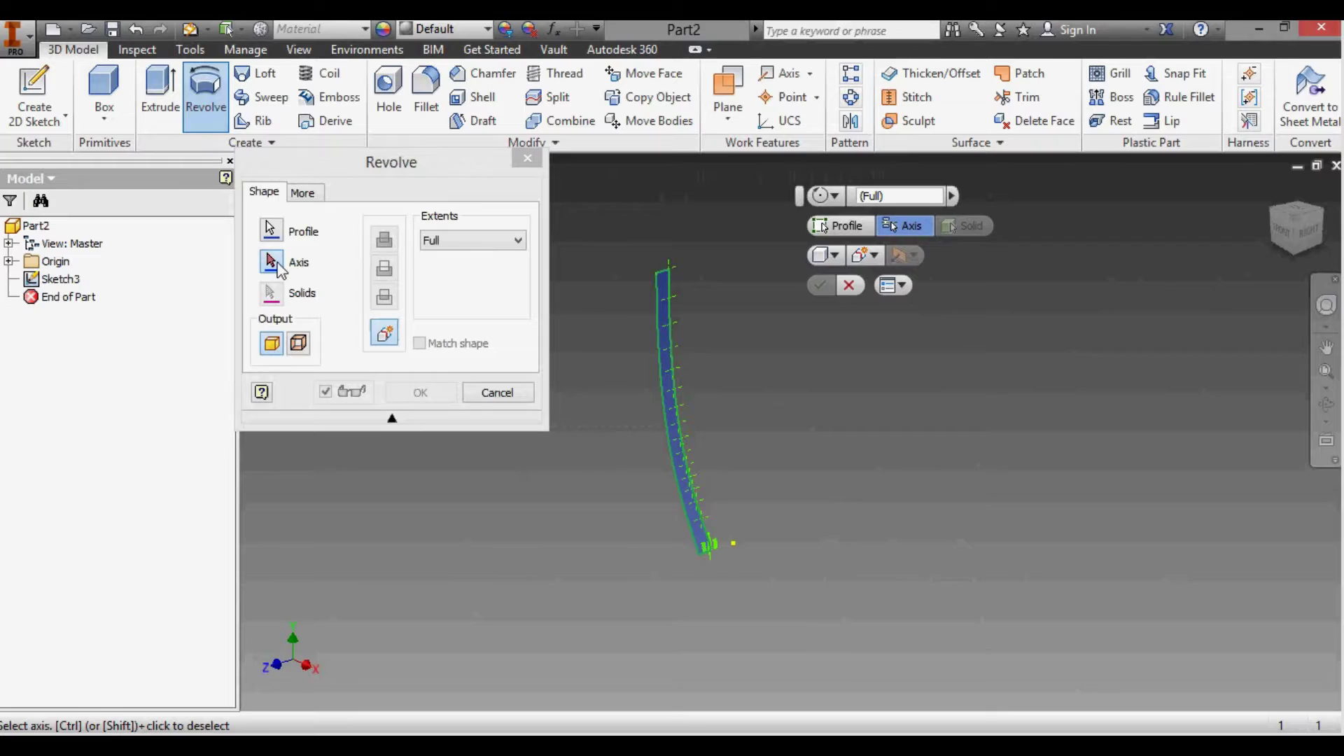
left_click(8, 261)
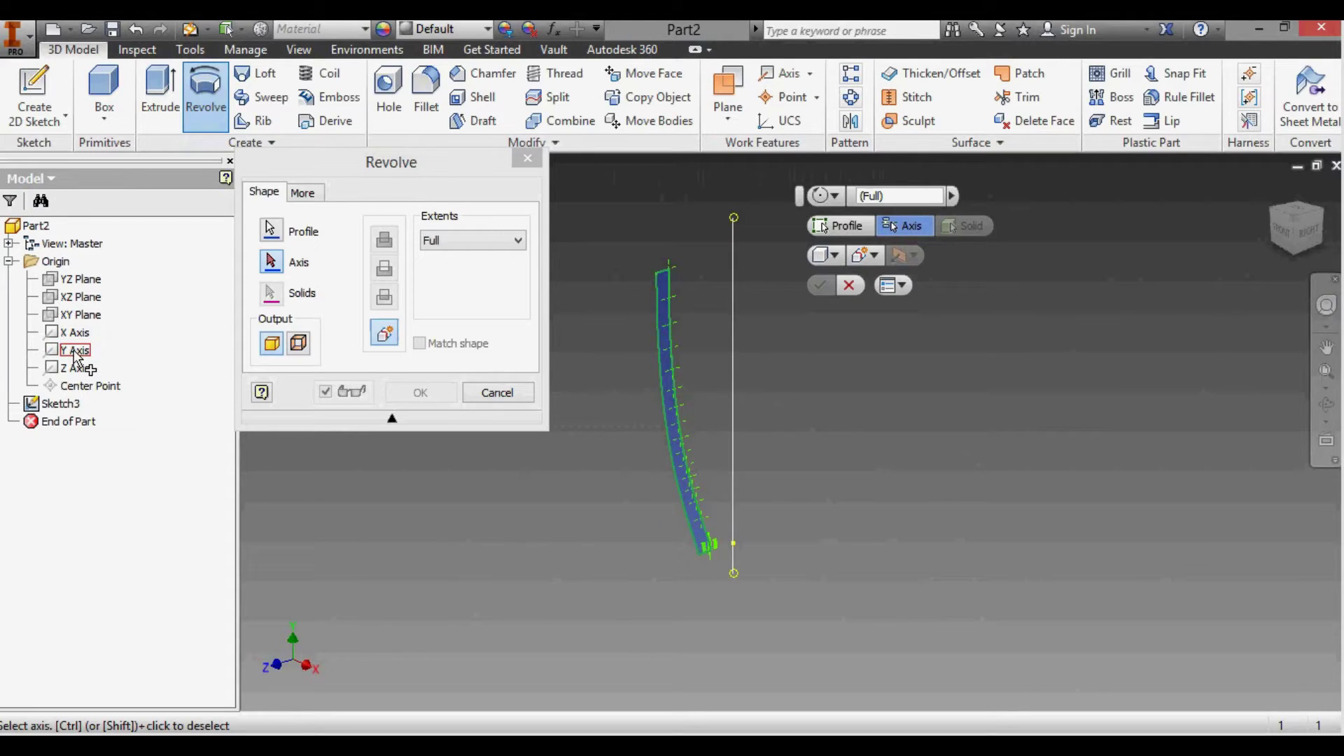
left_click(75, 351)
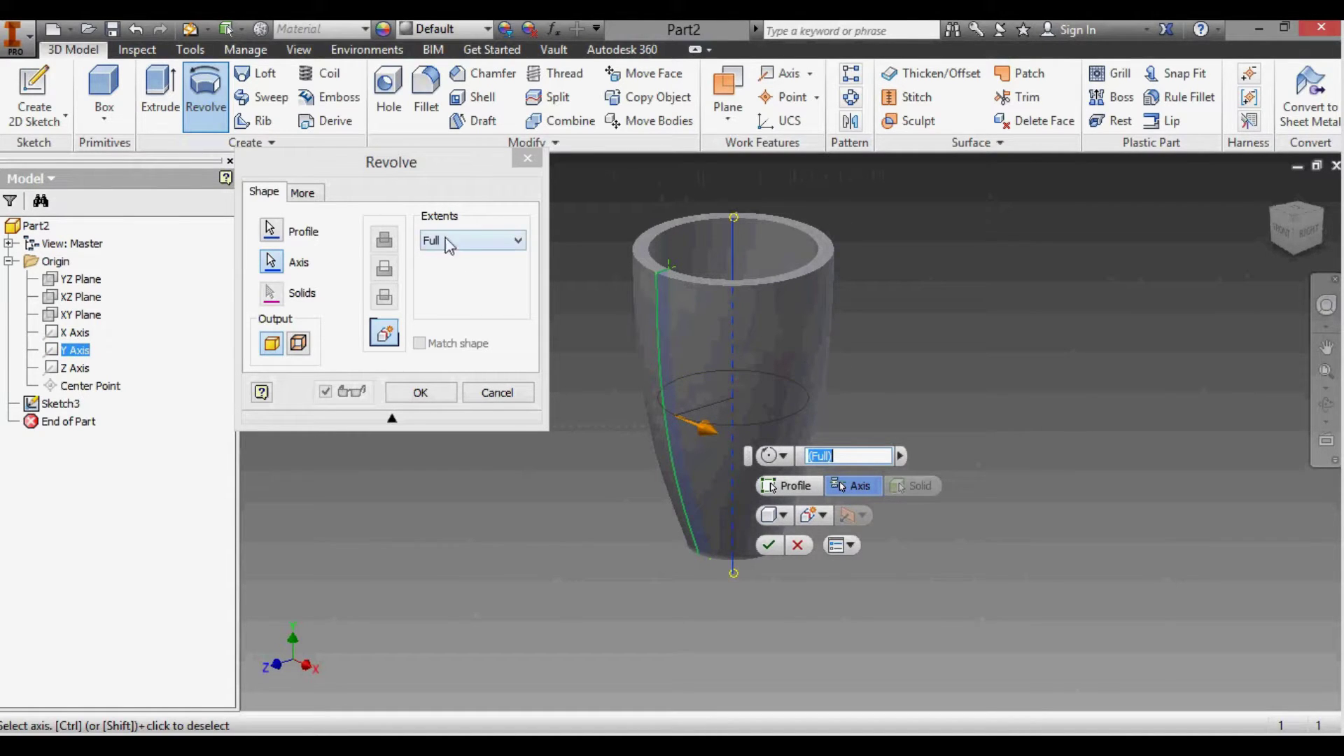
left_click(434, 392)
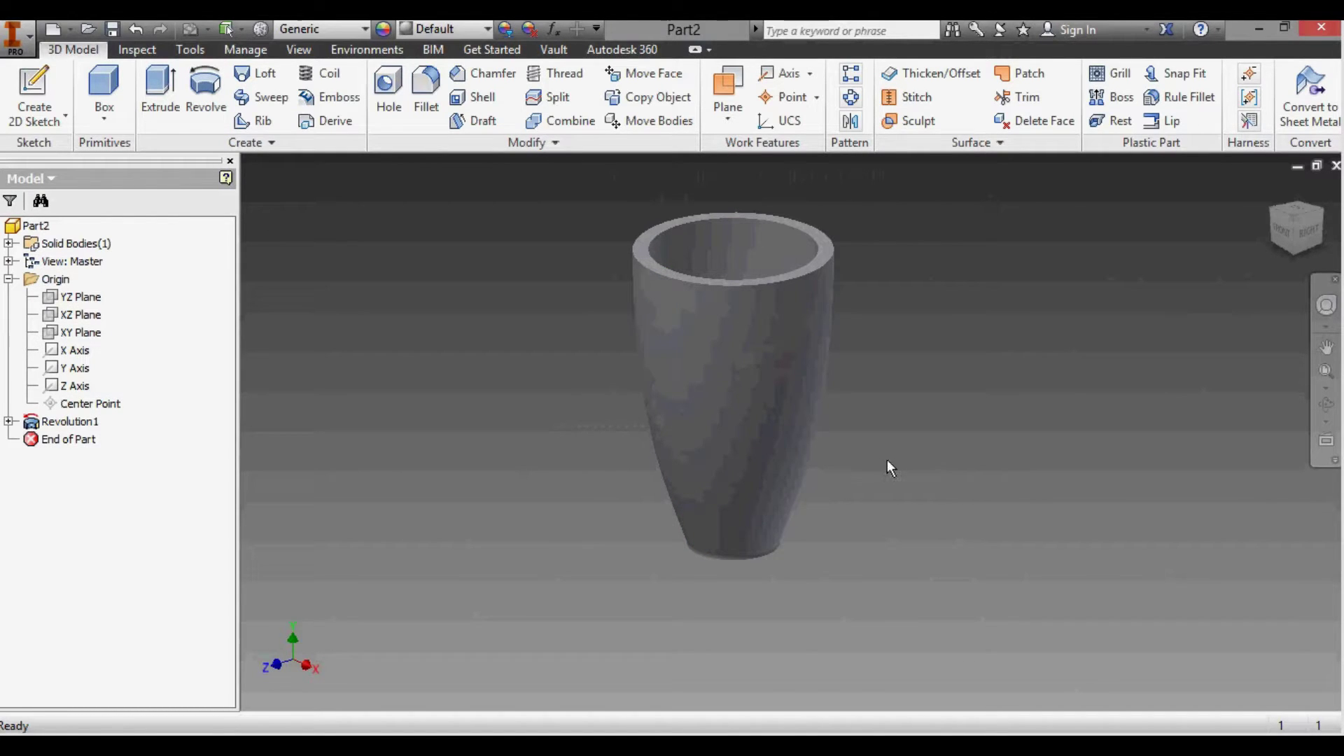
- Export the part as Nozzle.stl in the 3D_Printer folder, replacing the existing file
mouse_move(888, 459)
middle_mouse_down("shift")
mouse_move(782, 303)
mouse_move(544, 261)
mouse_move(644, 291)
mouse_move(630, 375)
mouse_move(609, 381)
middle_mouse_up("shift")
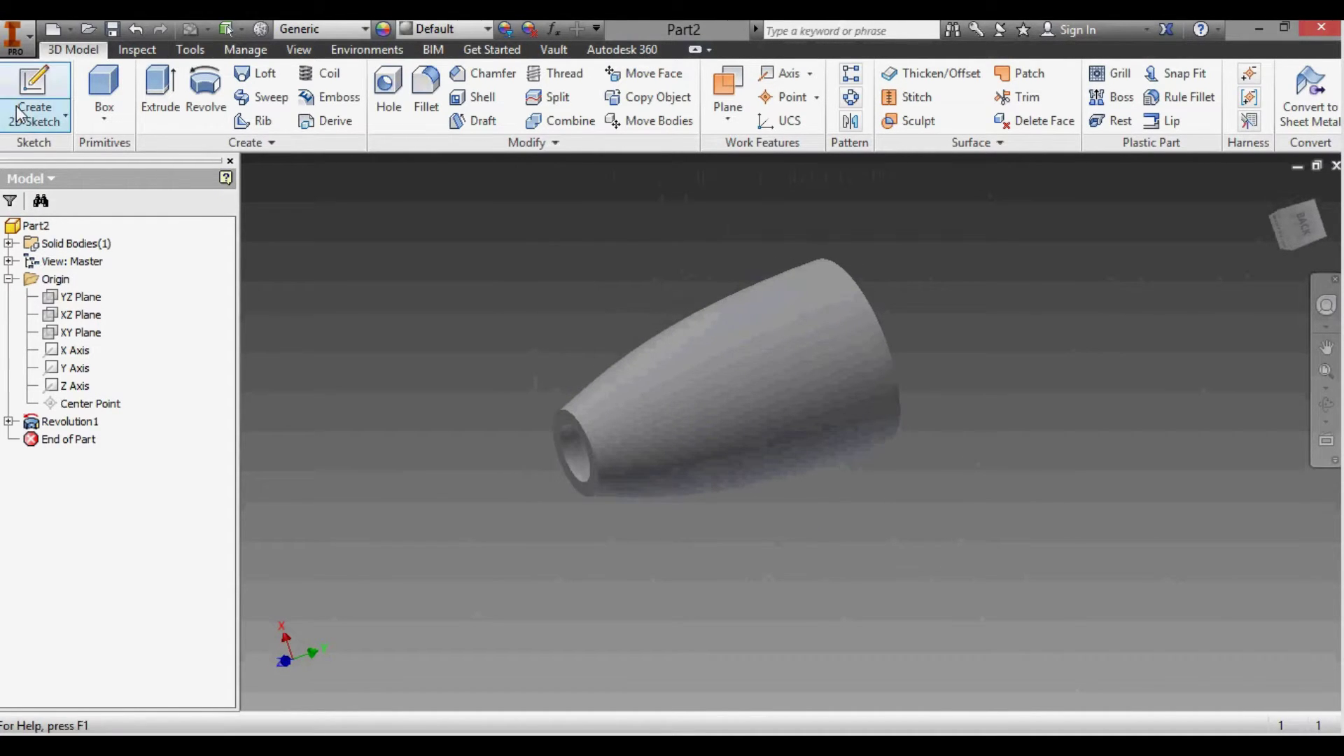
left_click(17, 32)
mouse_move(94, 342)
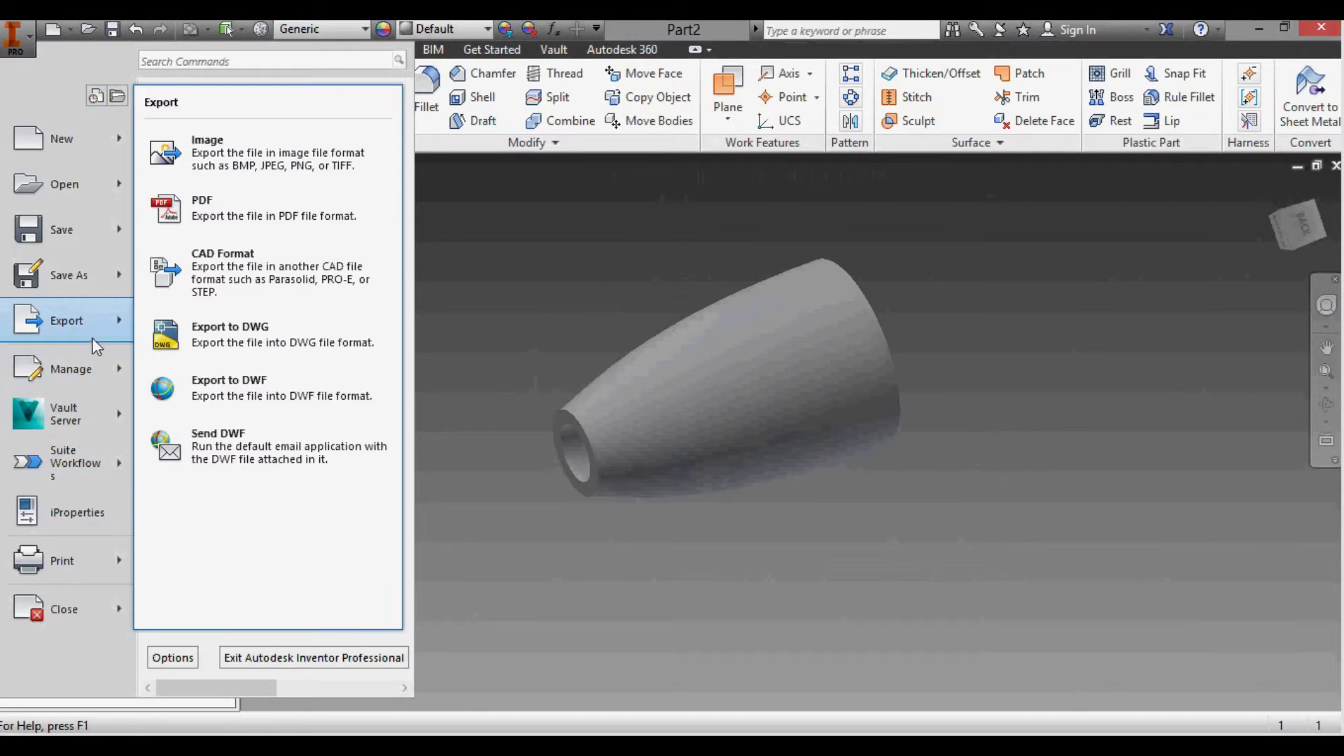
left_click(267, 259)
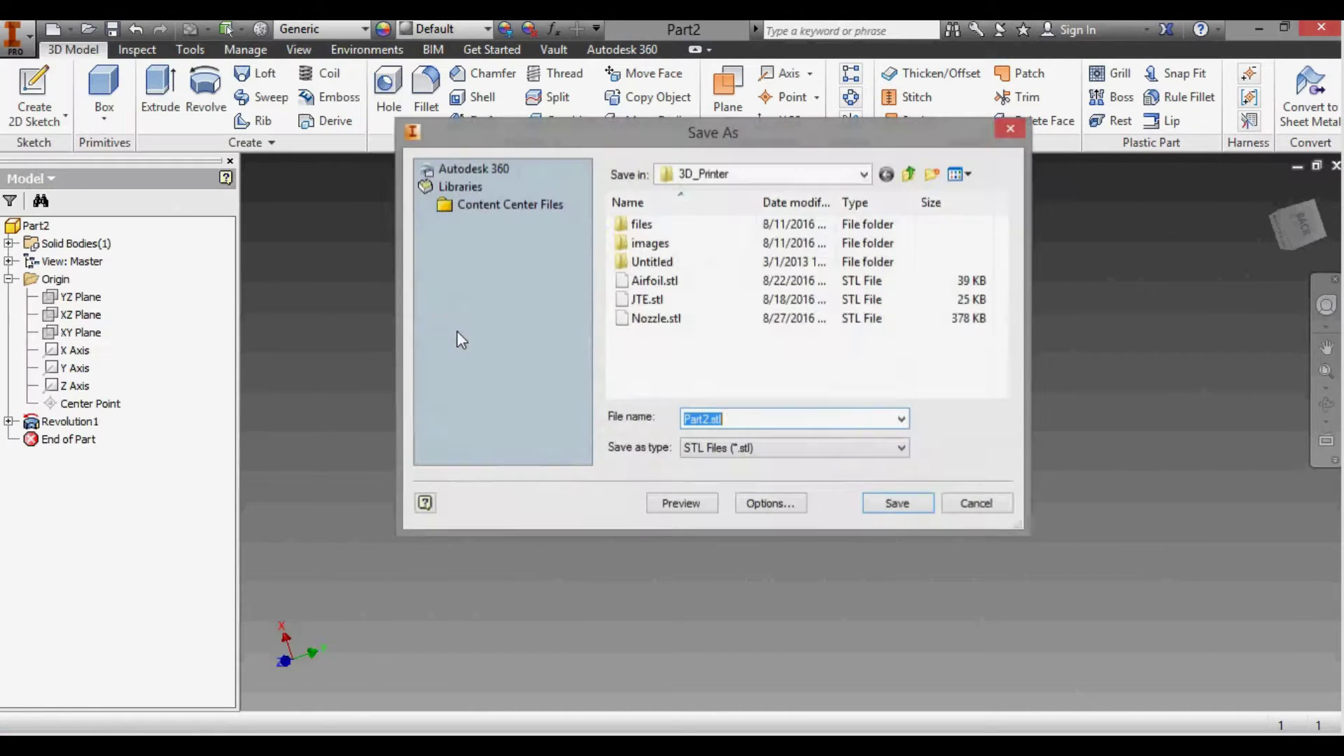
left_click(664, 321)
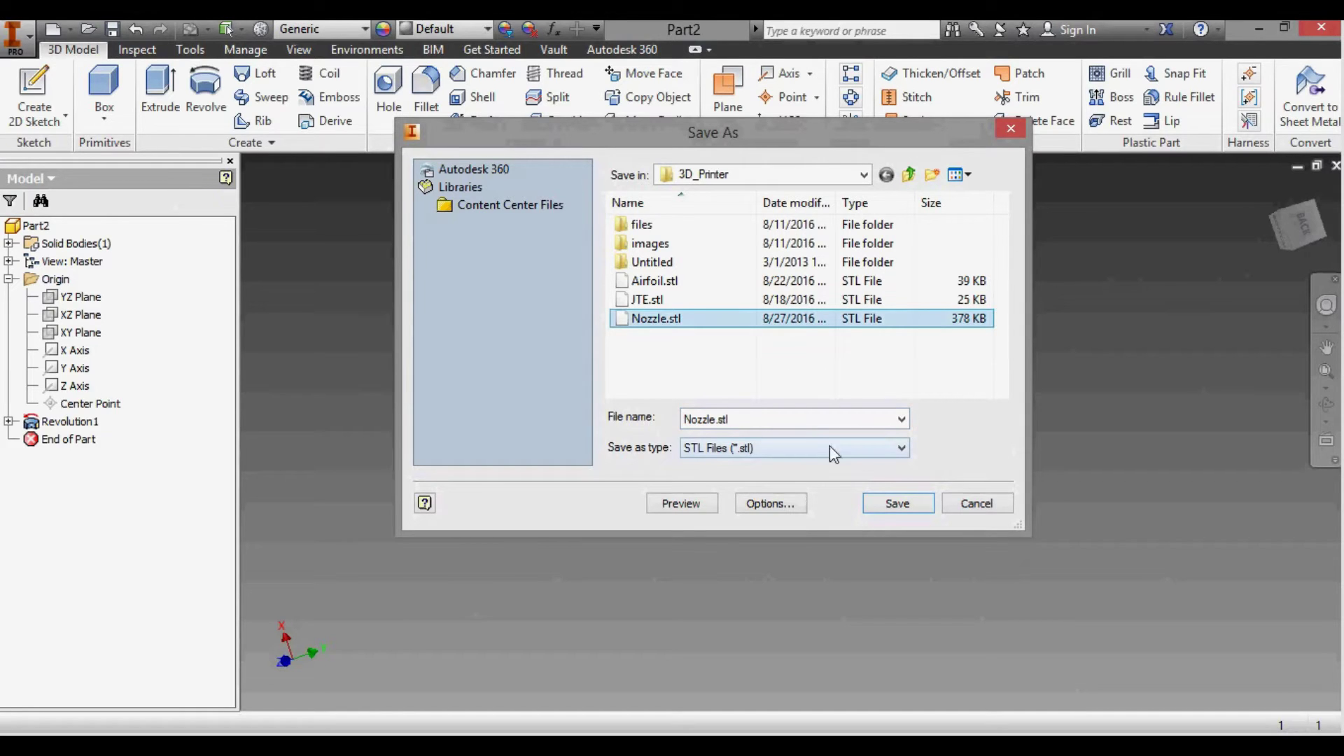
left_click(888, 504)
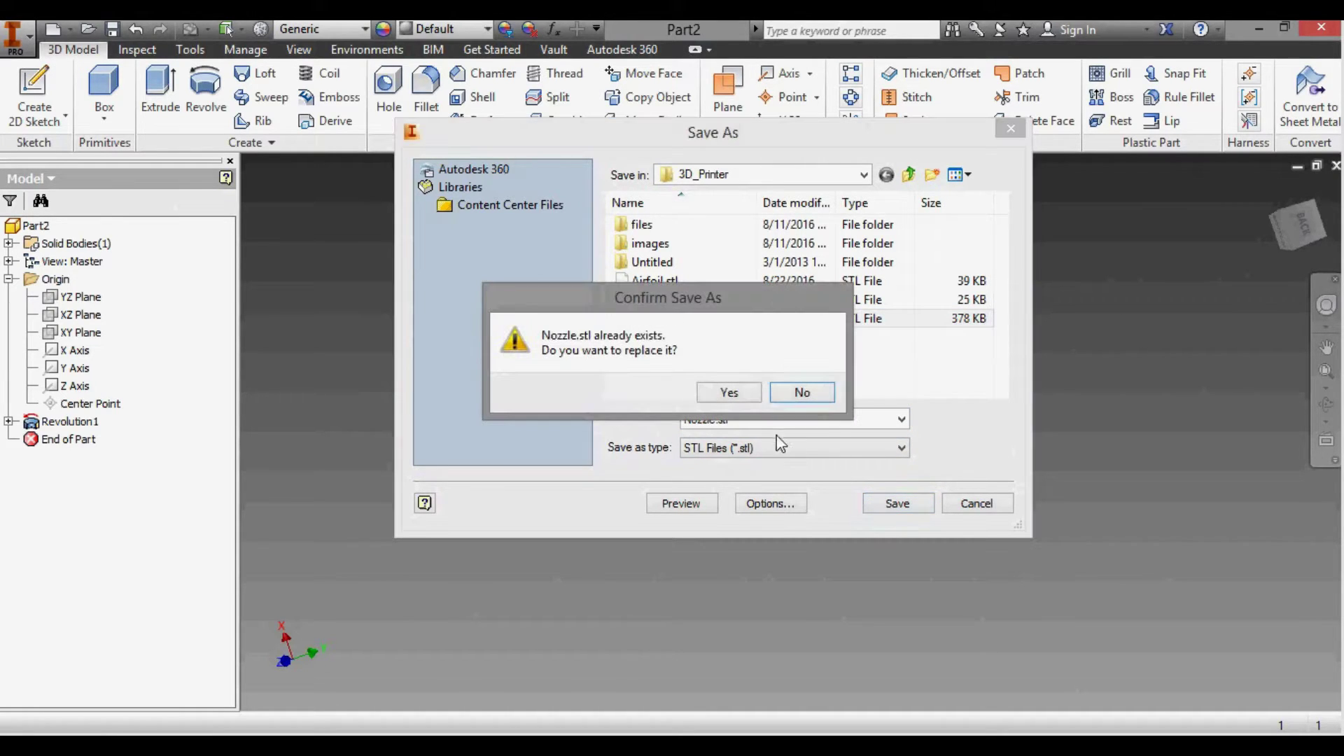
left_click(745, 396)
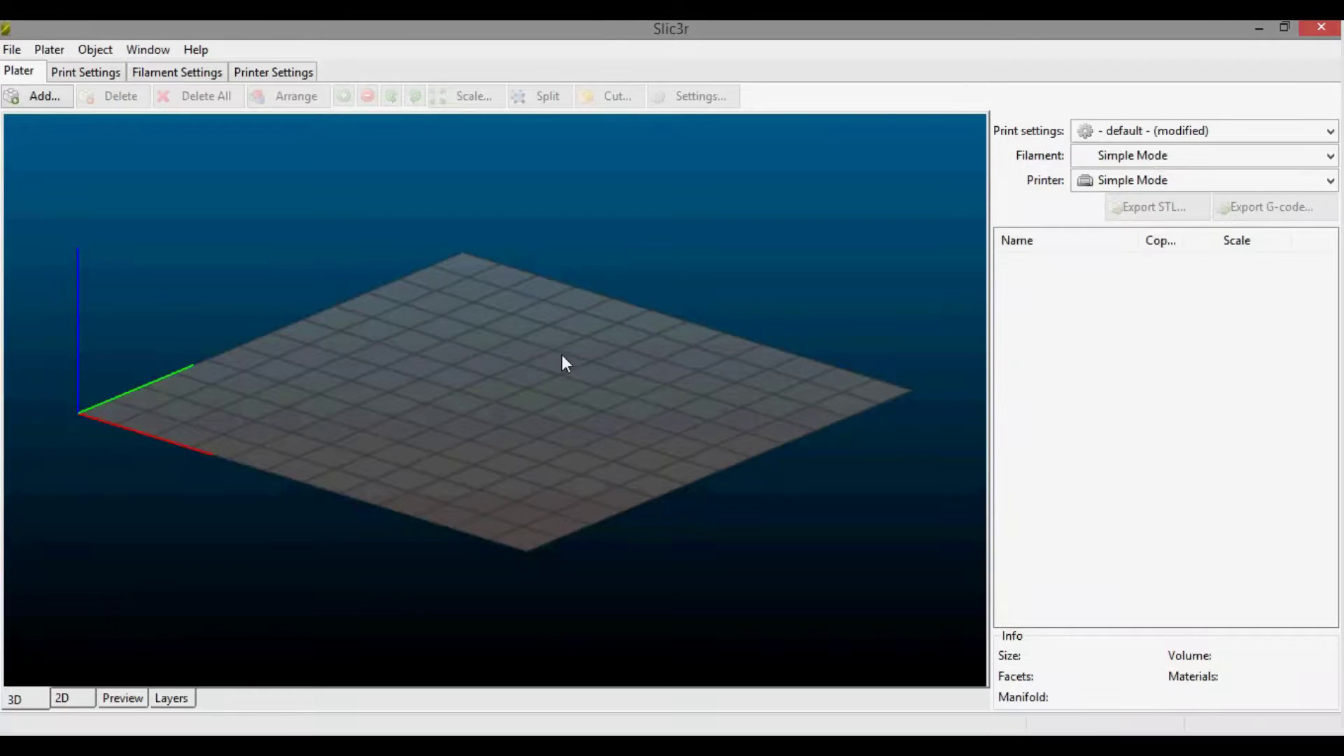
- Load Nozzle.stl onto the Slic3r print bed
left_click(41, 100)
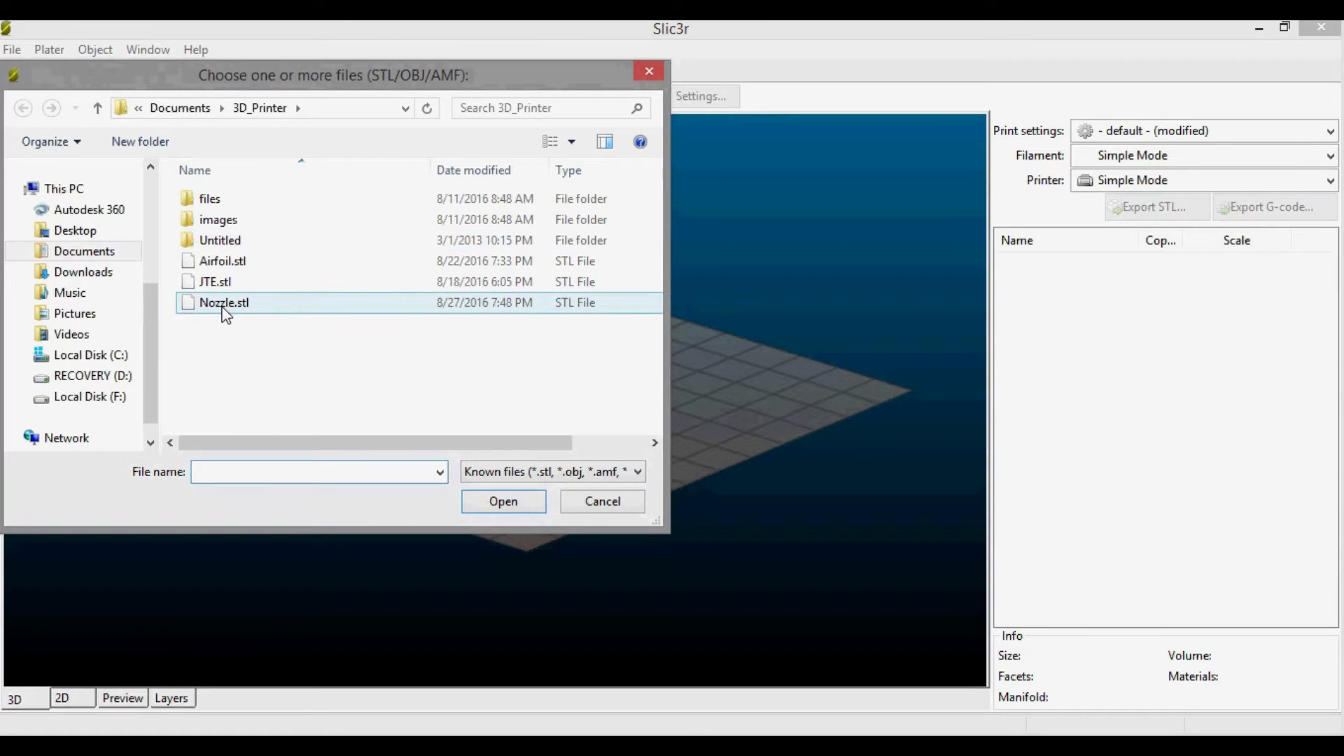
double_click(225, 308)
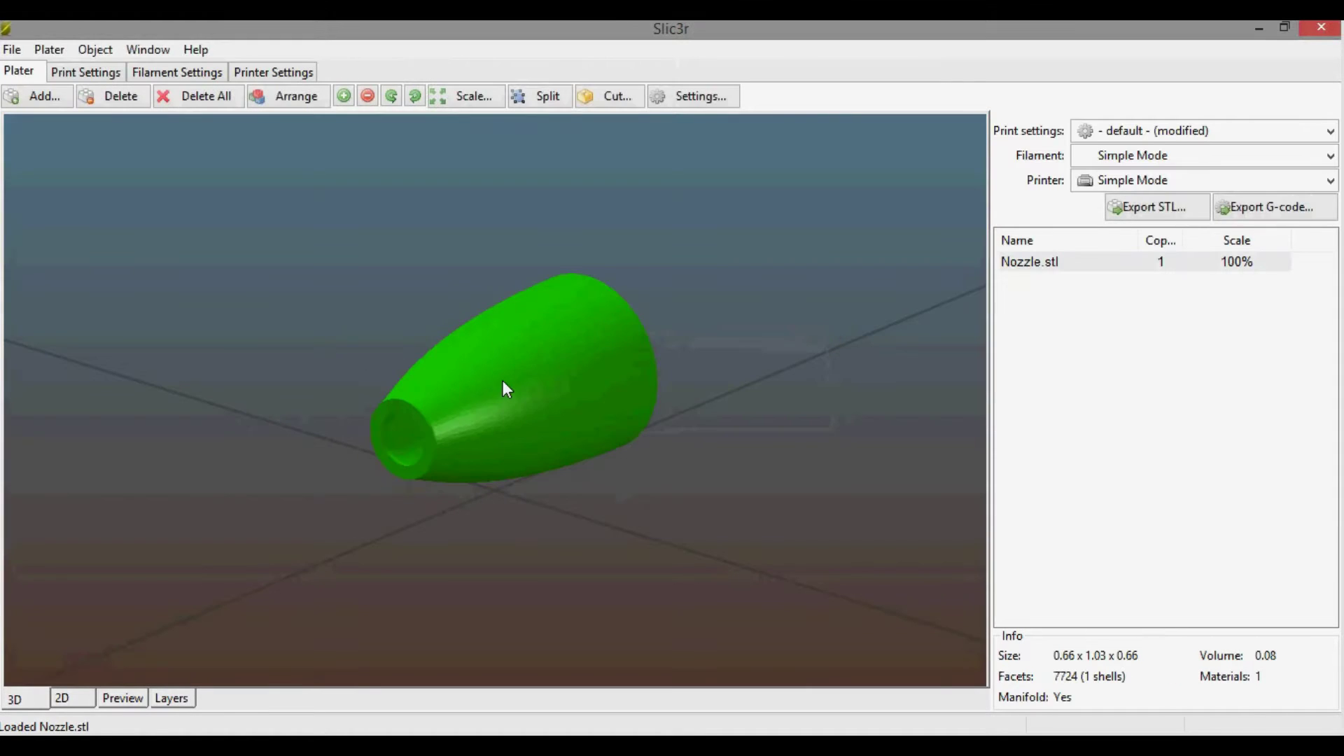
scroll(548, 394, "down", 10)
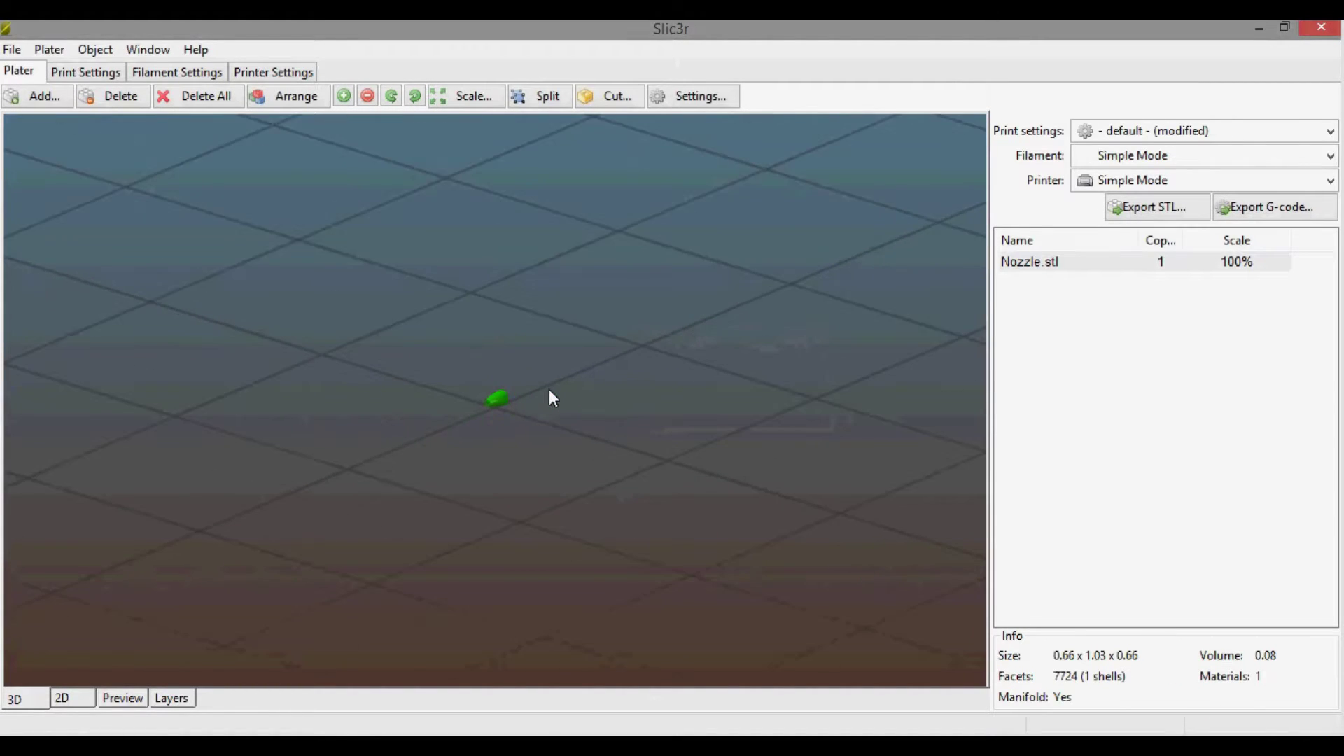
scroll(550, 392, "down", 5)
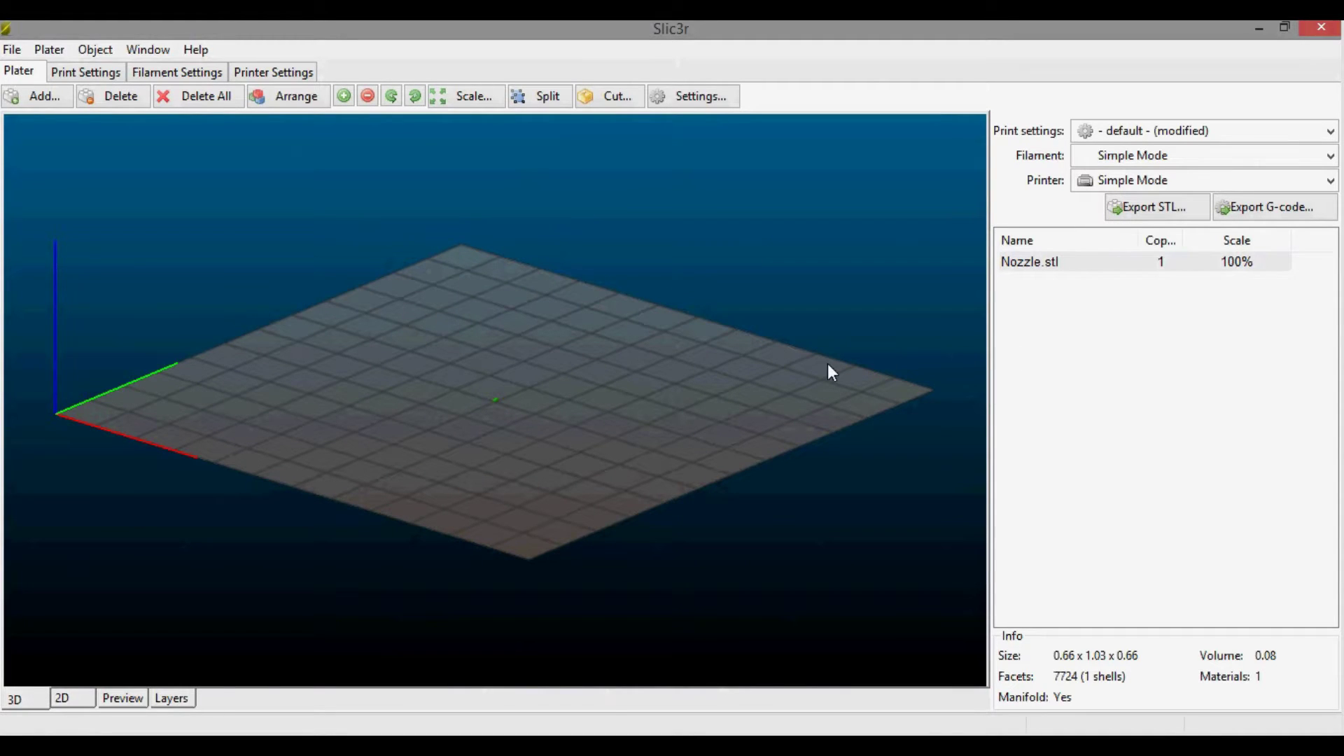
scroll(501, 422, "up", 15)
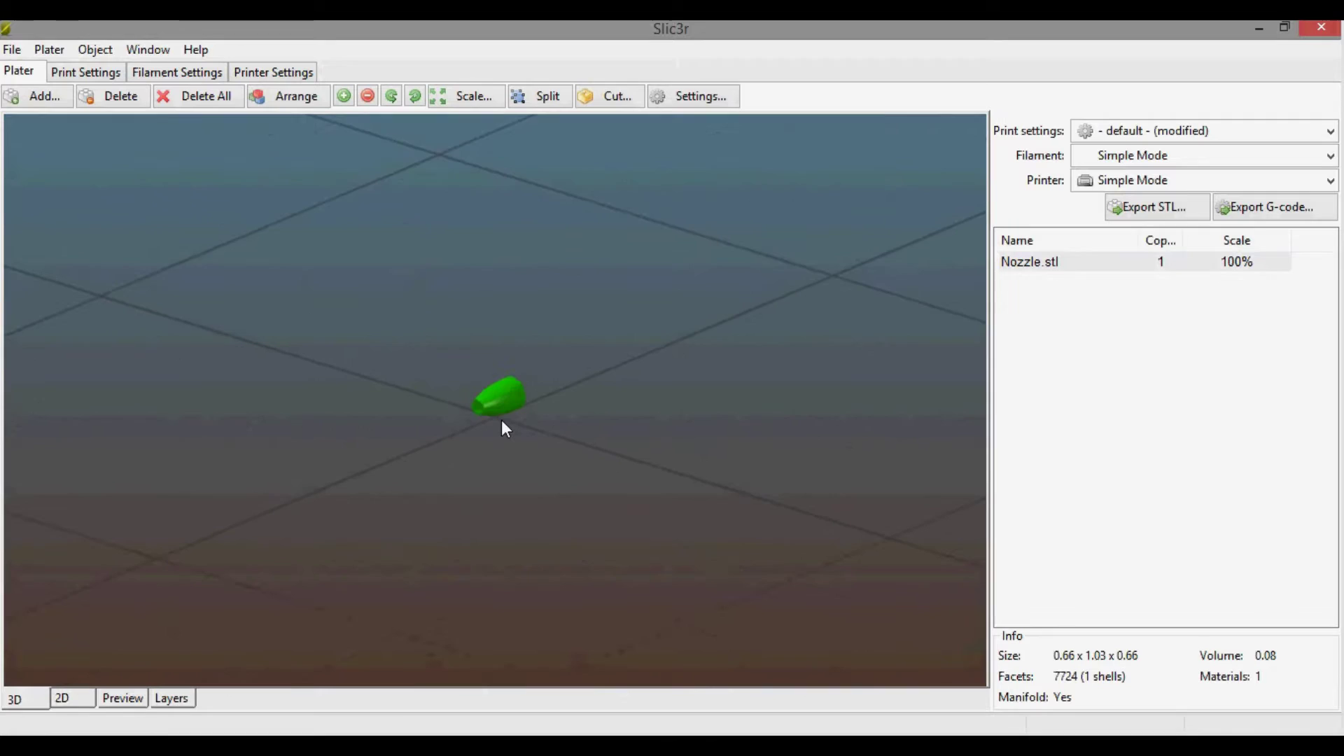
- Scale the nozzle uniformly to 6000%, giving about 39.53 x 61.98 x 39.55
right_click(512, 390)
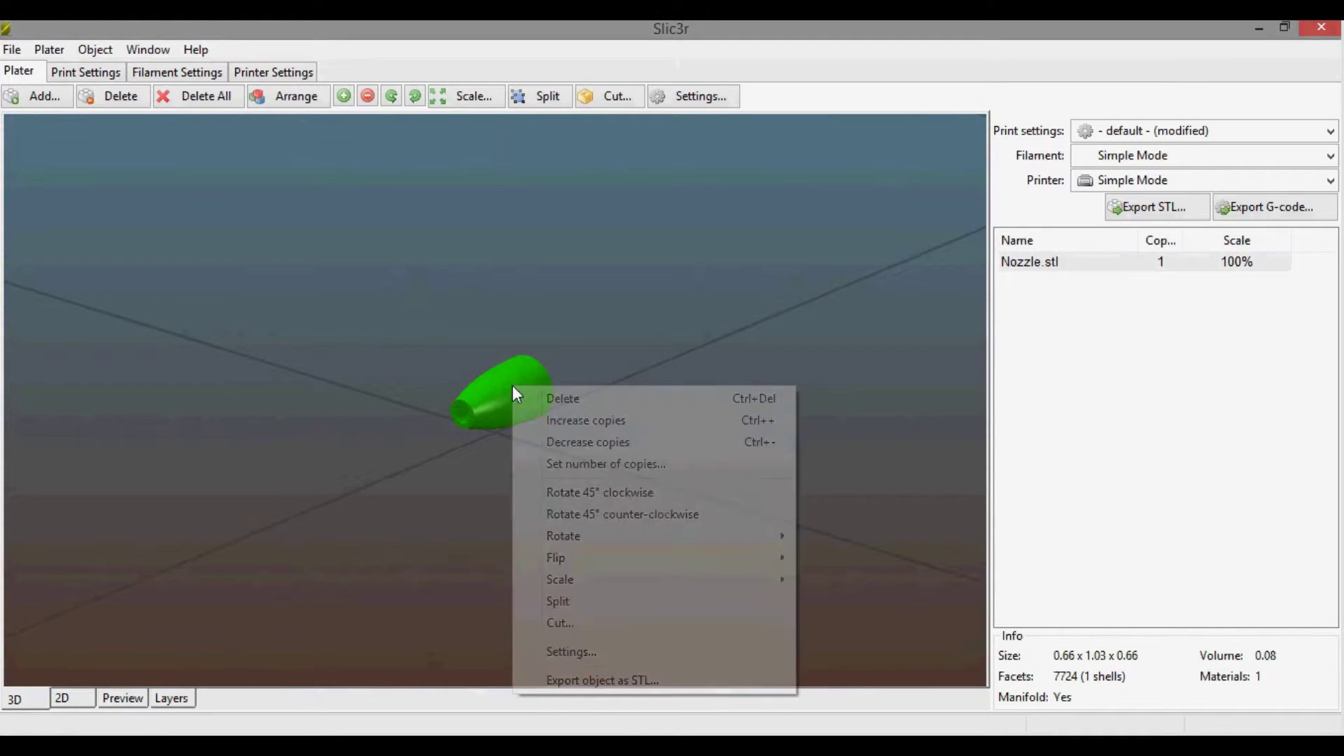
mouse_move(649, 584)
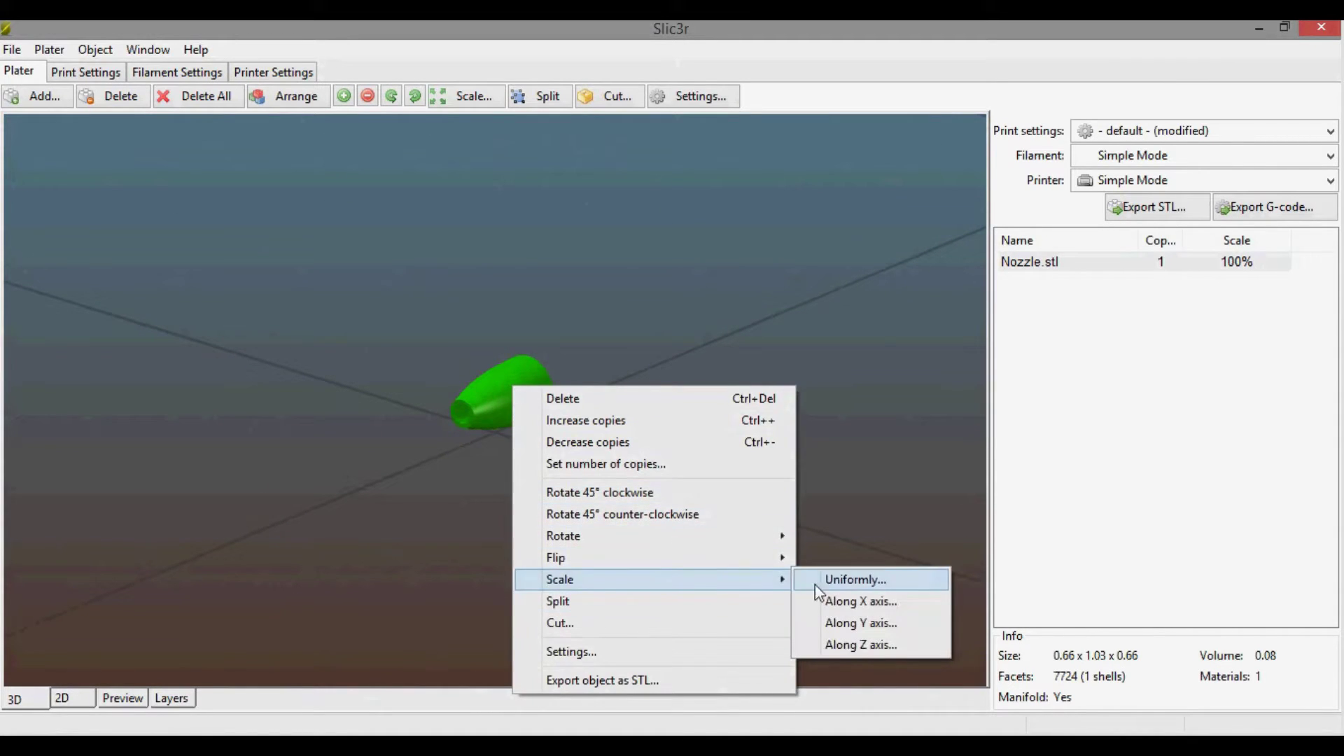
left_click(826, 581)
type("6")
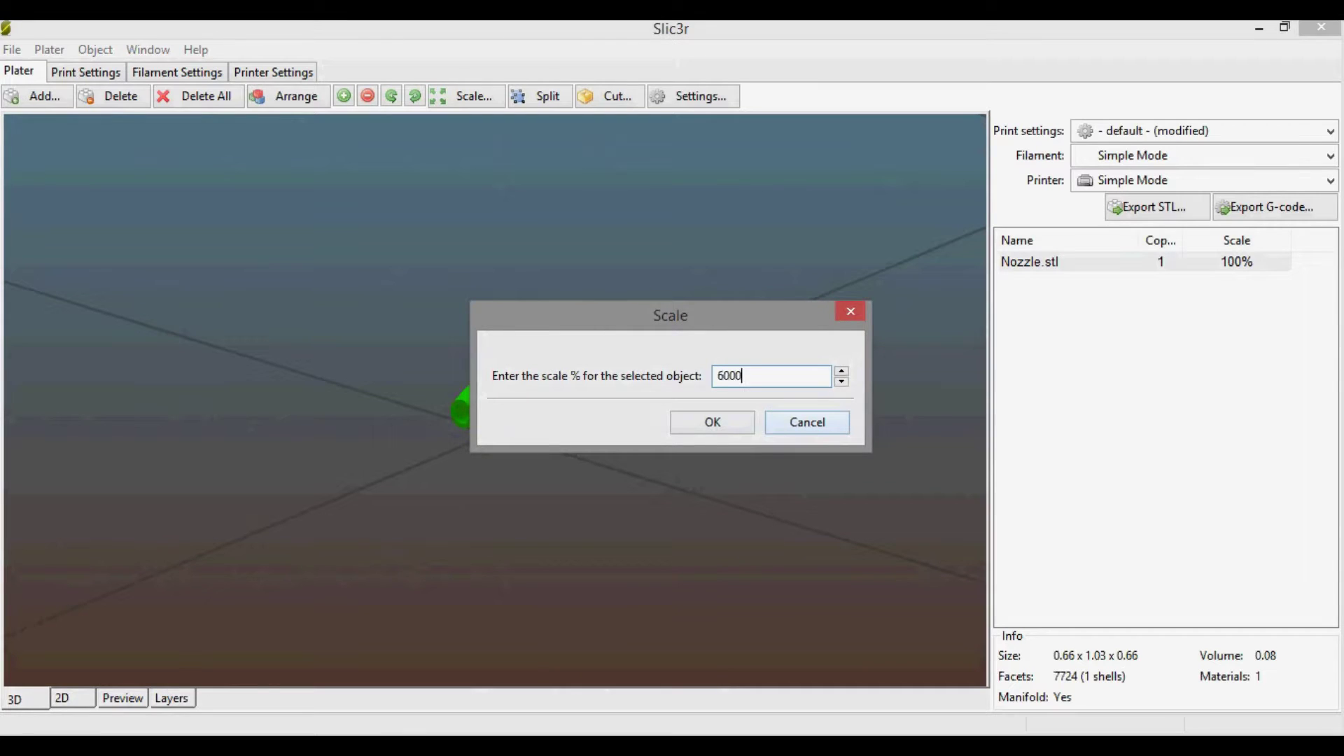
type("000")
key("Return")
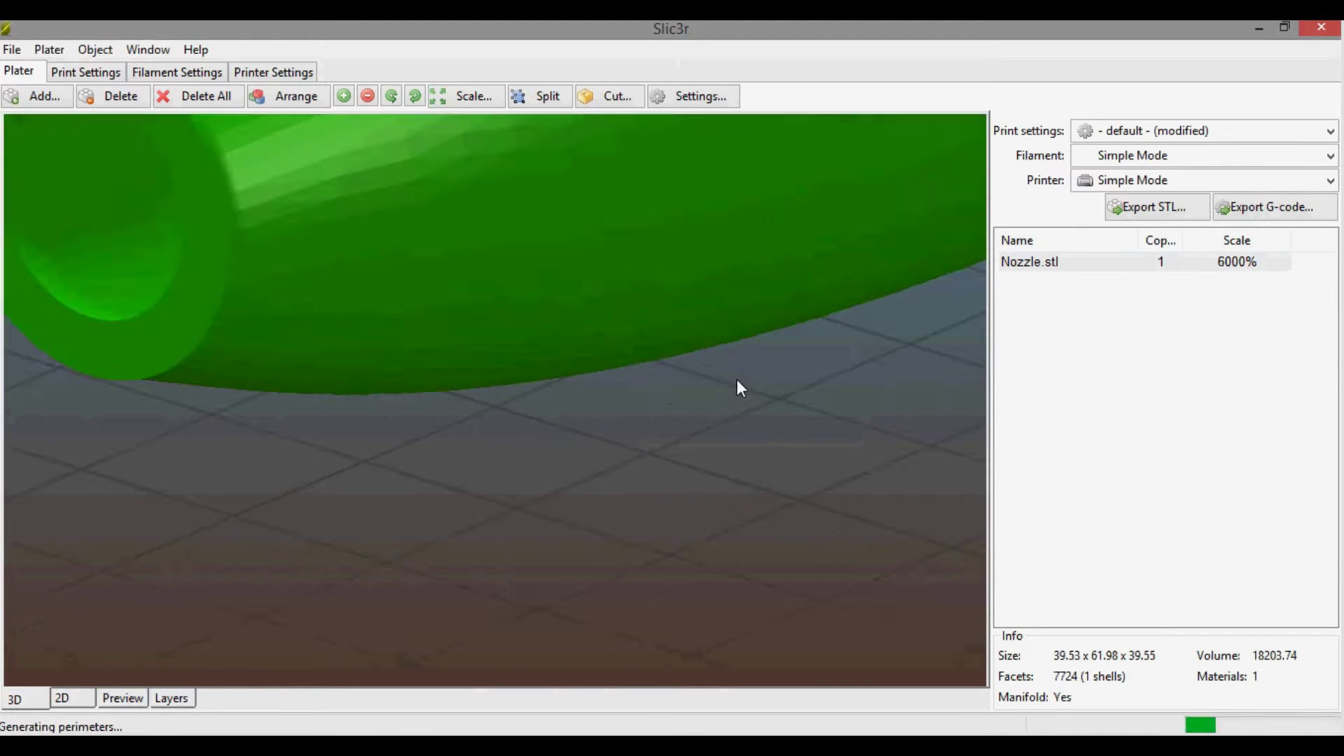
scroll(732, 378, "down", 10)
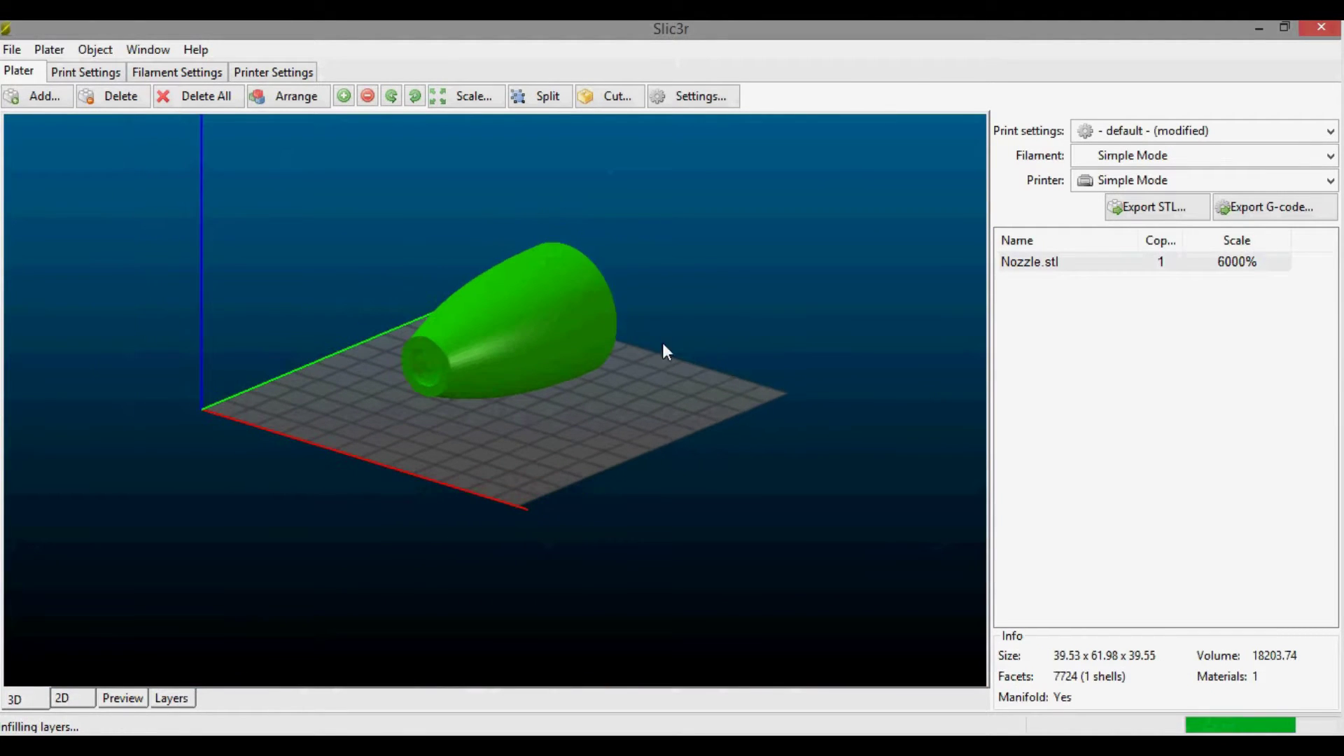
- Rotate the nozzle 90° around the X axis so it stands upright
left_click_drag(551, 270, 585, 254)
left_click(717, 249)
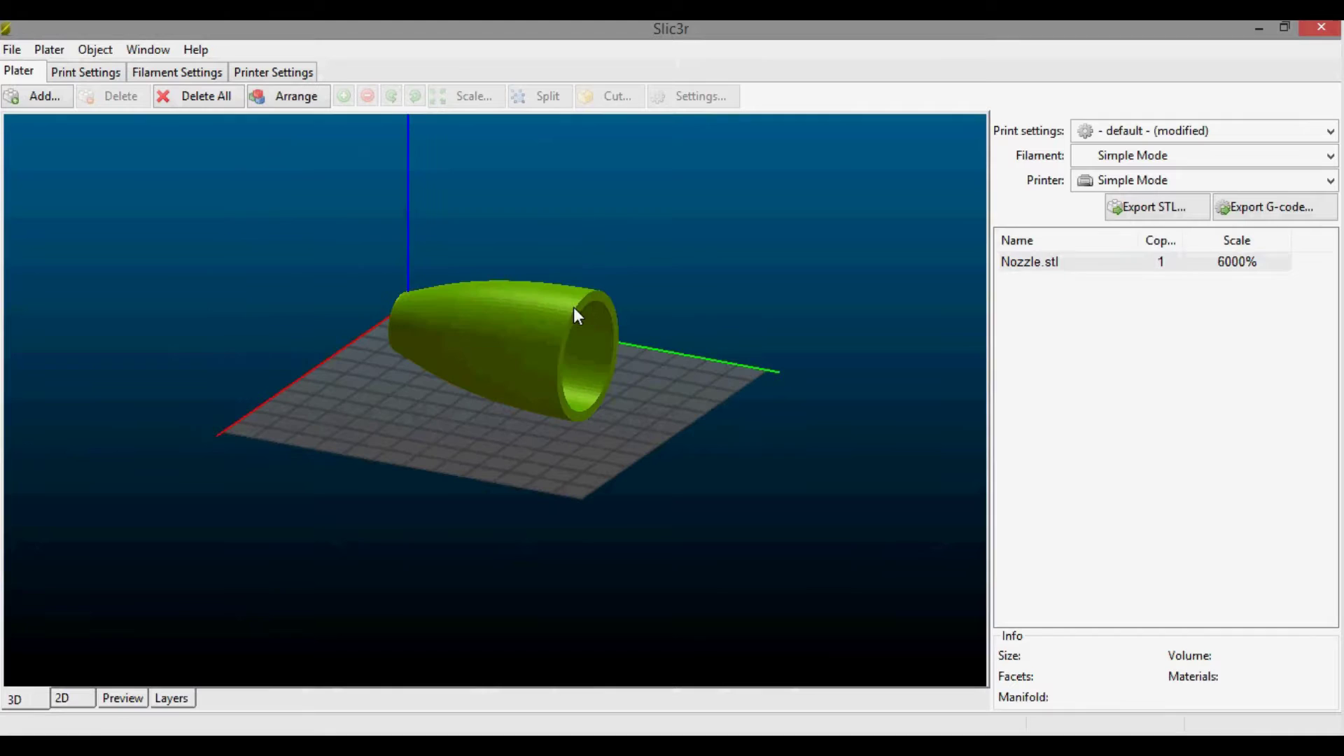
left_click_drag(696, 279, 808, 294)
right_click(480, 330)
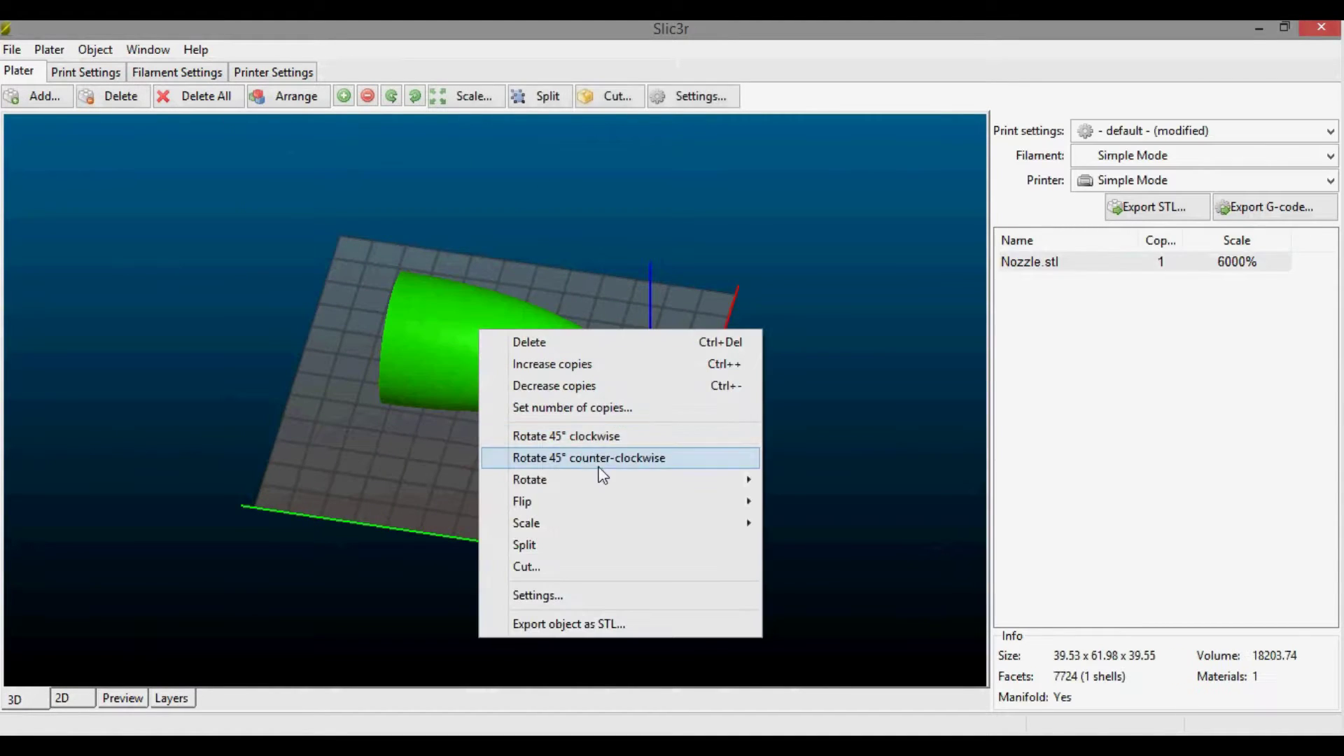
mouse_move(645, 482)
left_click(805, 483)
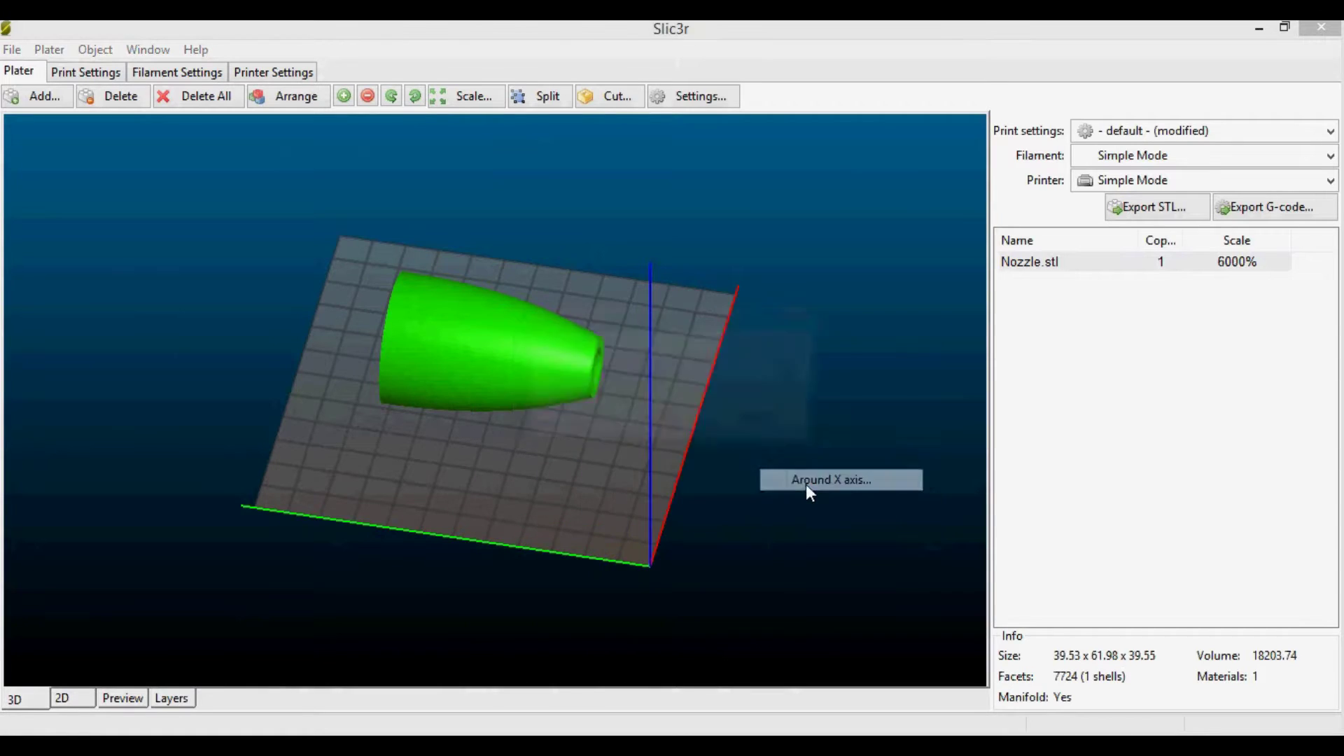
type("90")
key("Return")
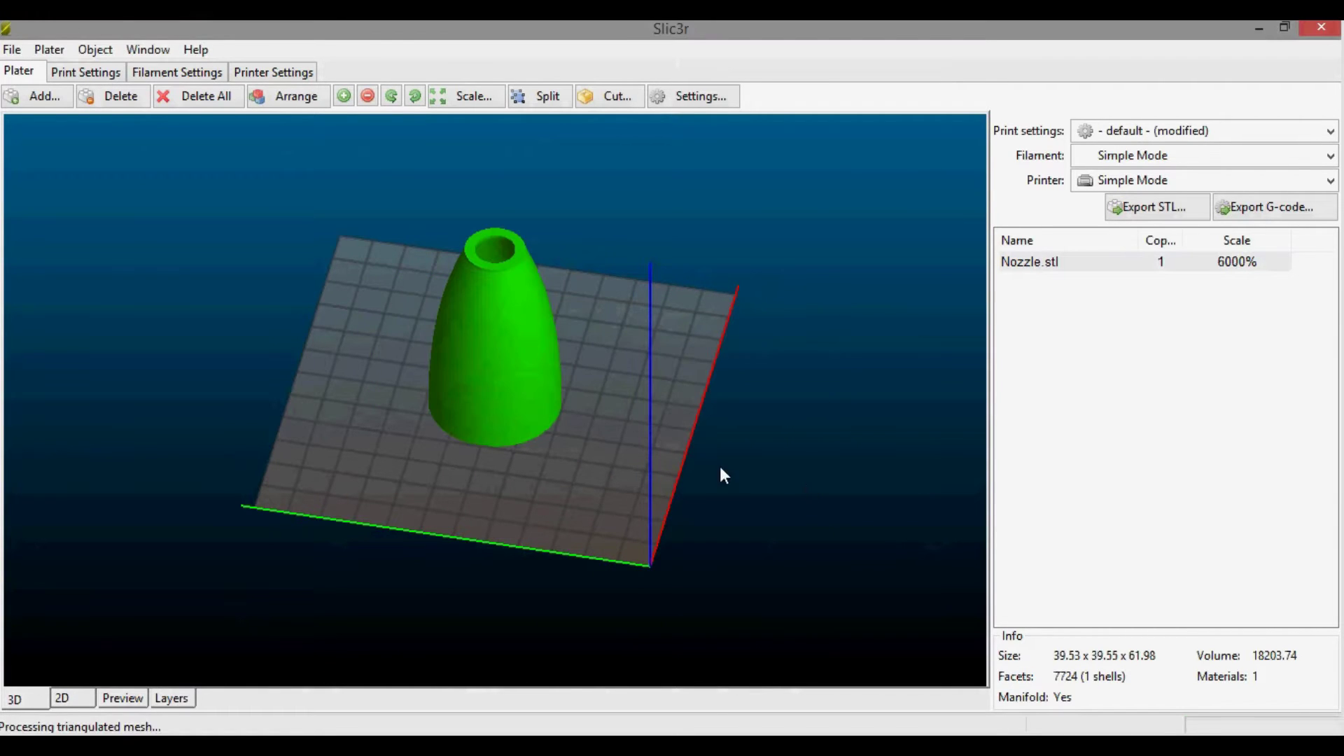
- Show the sliced toolpath preview with layers raised to near the top
left_click_drag(732, 510, 605, 489)
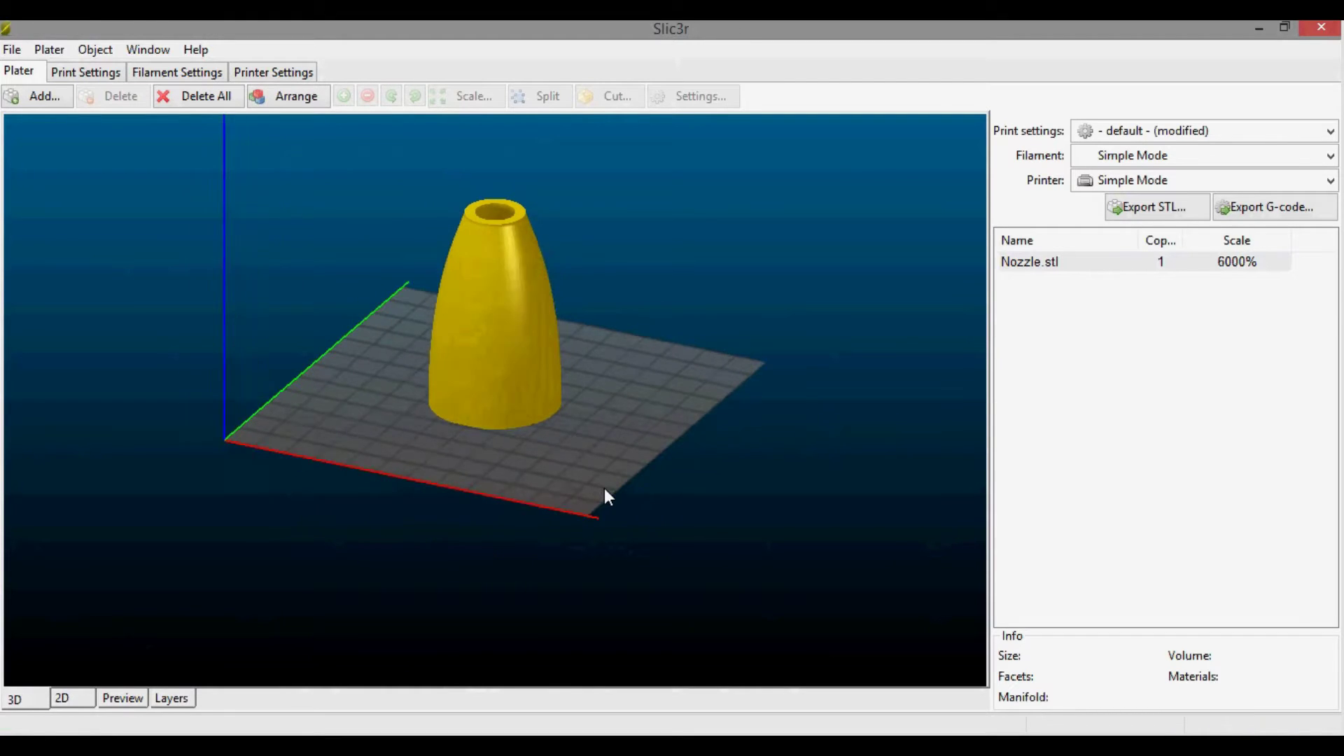
mouse_move(249, 461)
left_mouse_down()
mouse_move(277, 531)
mouse_move(252, 476)
left_mouse_up()
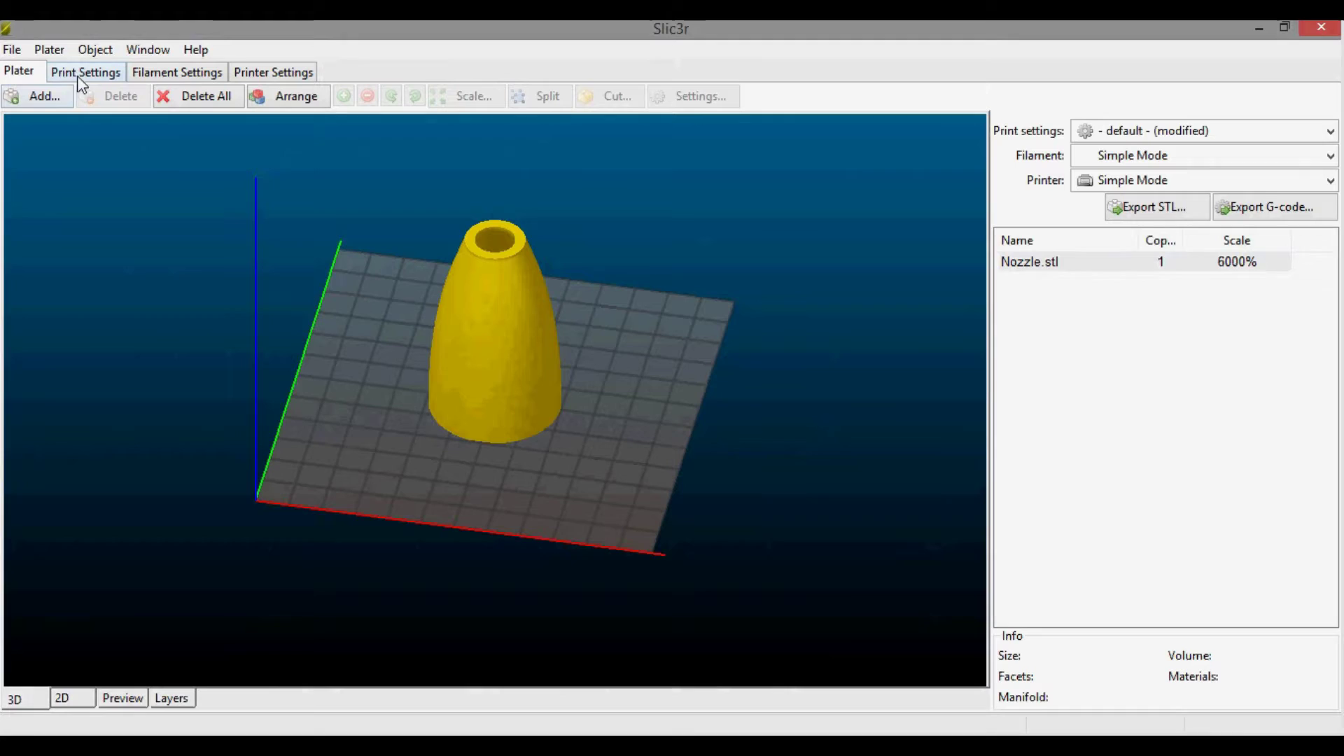
left_click(125, 698)
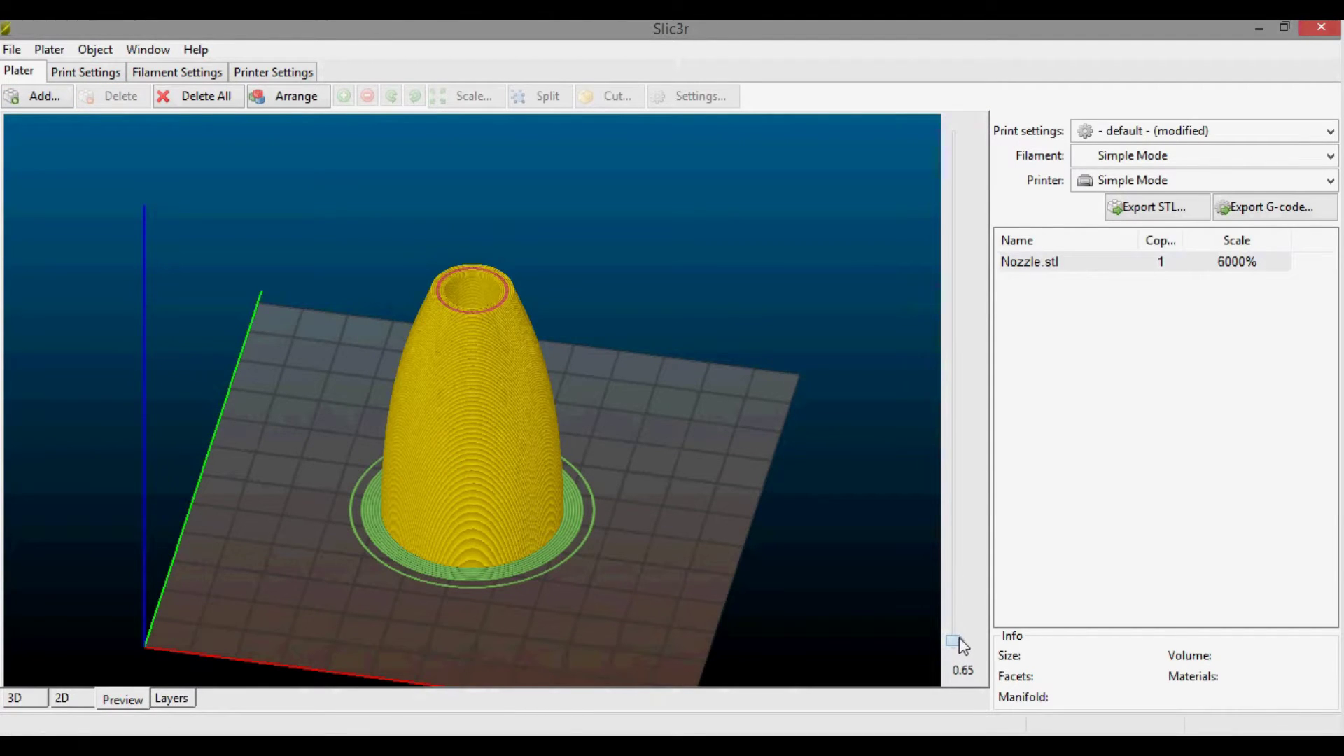
left_click_drag(959, 642, 947, 98)
- Review the Infill and Skirt and brim print settings, recheck the preview, then view Support material
left_click(87, 72)
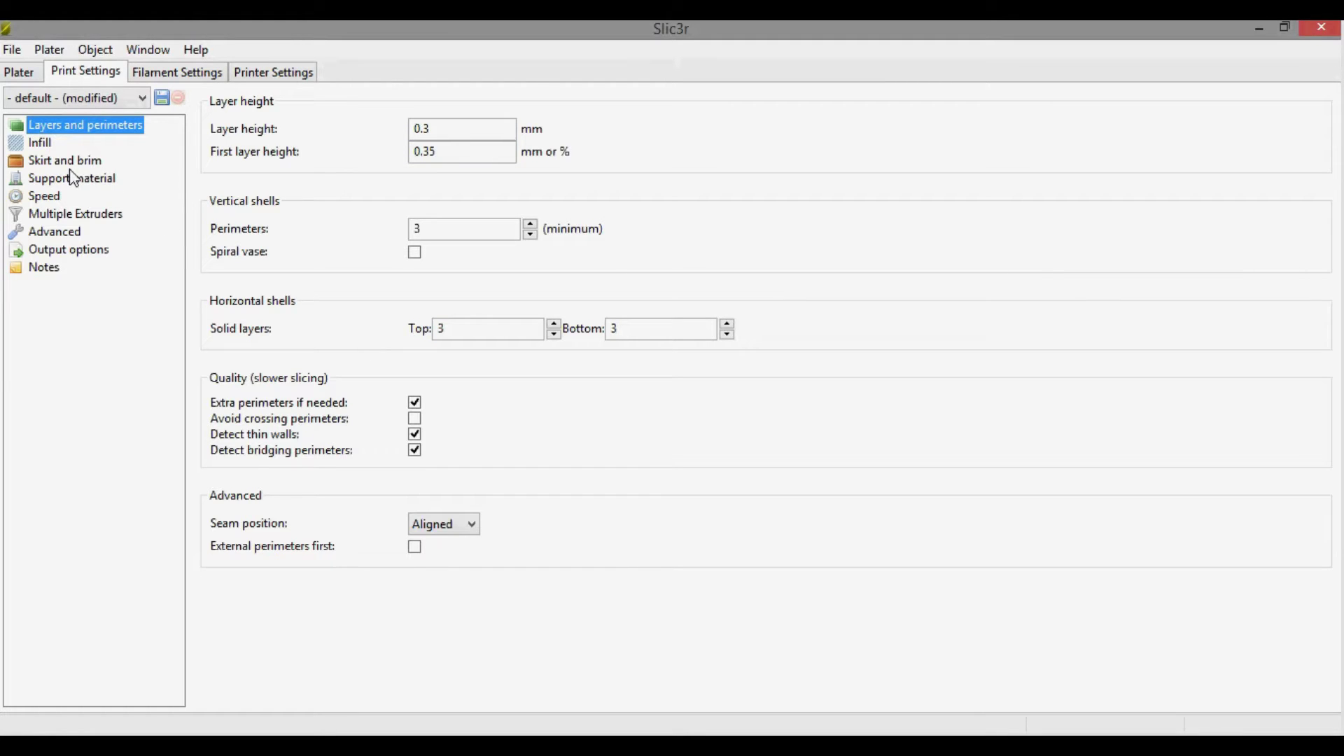
left_click(40, 142)
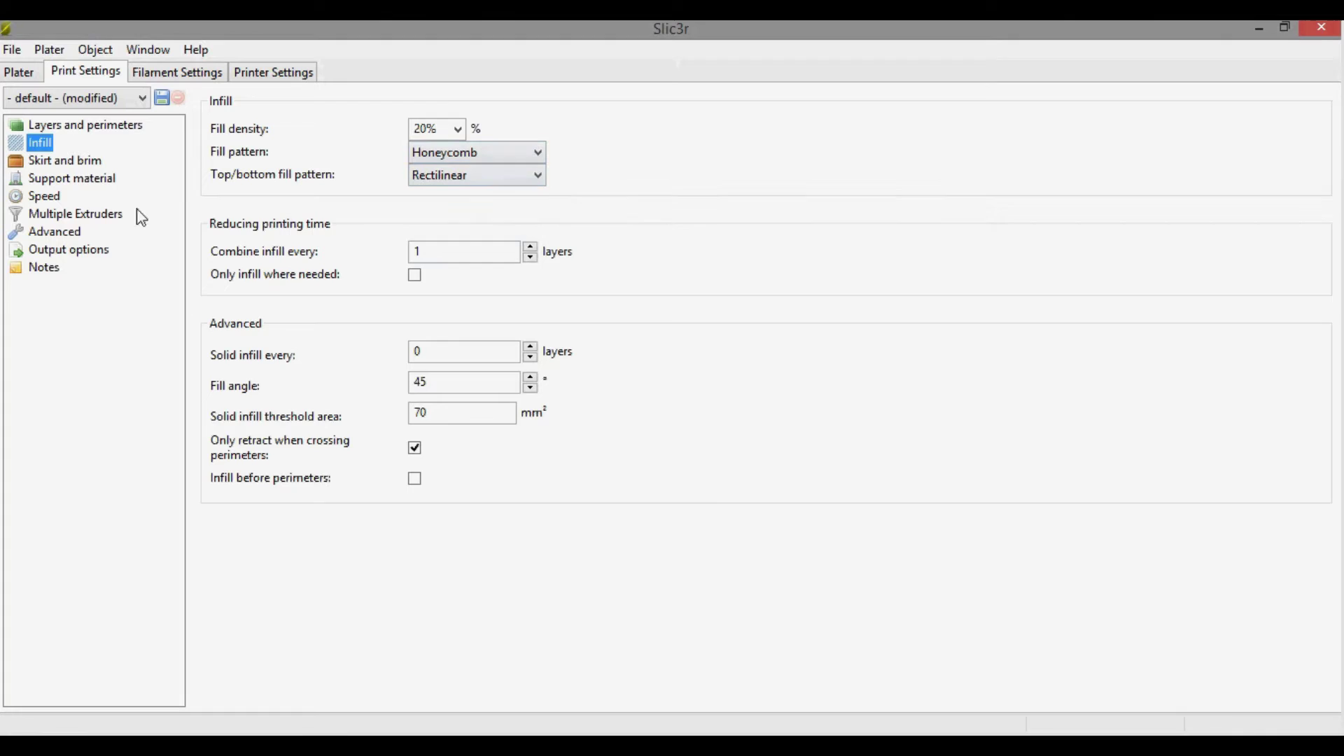
left_click(71, 165)
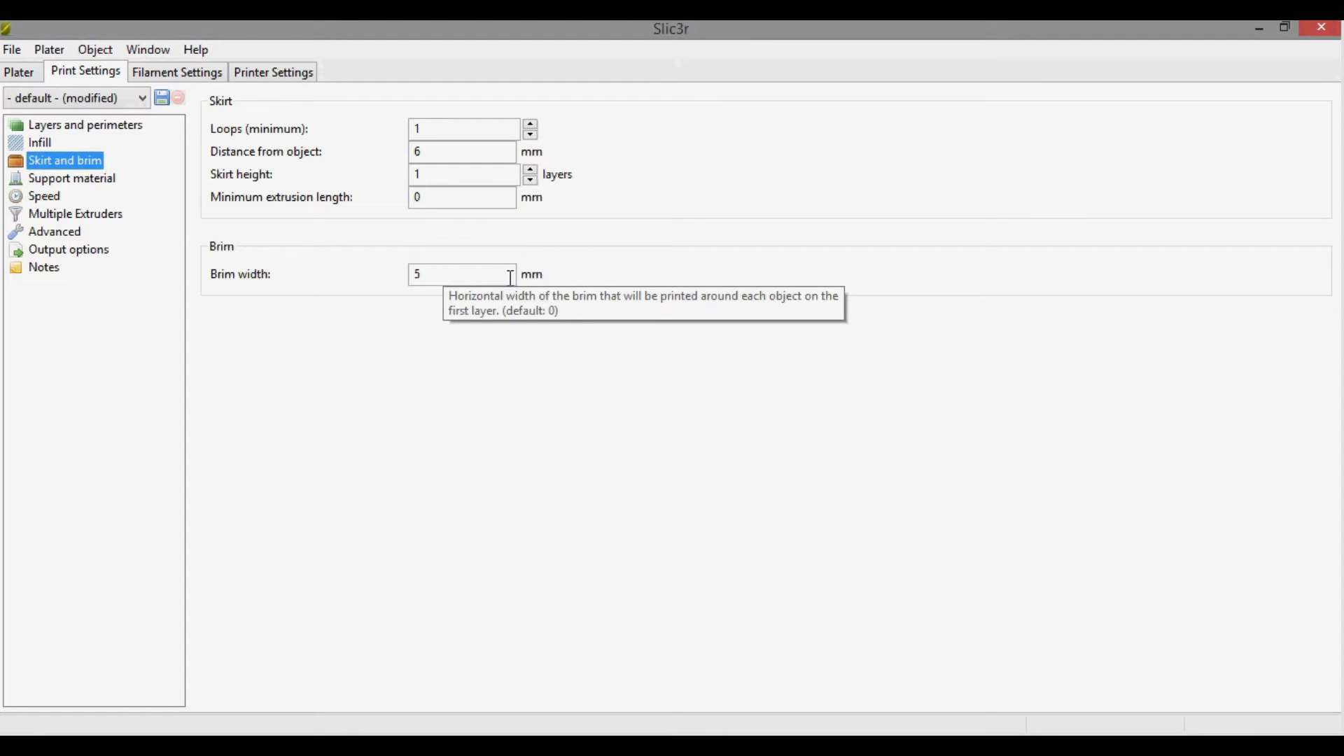
left_click(32, 75)
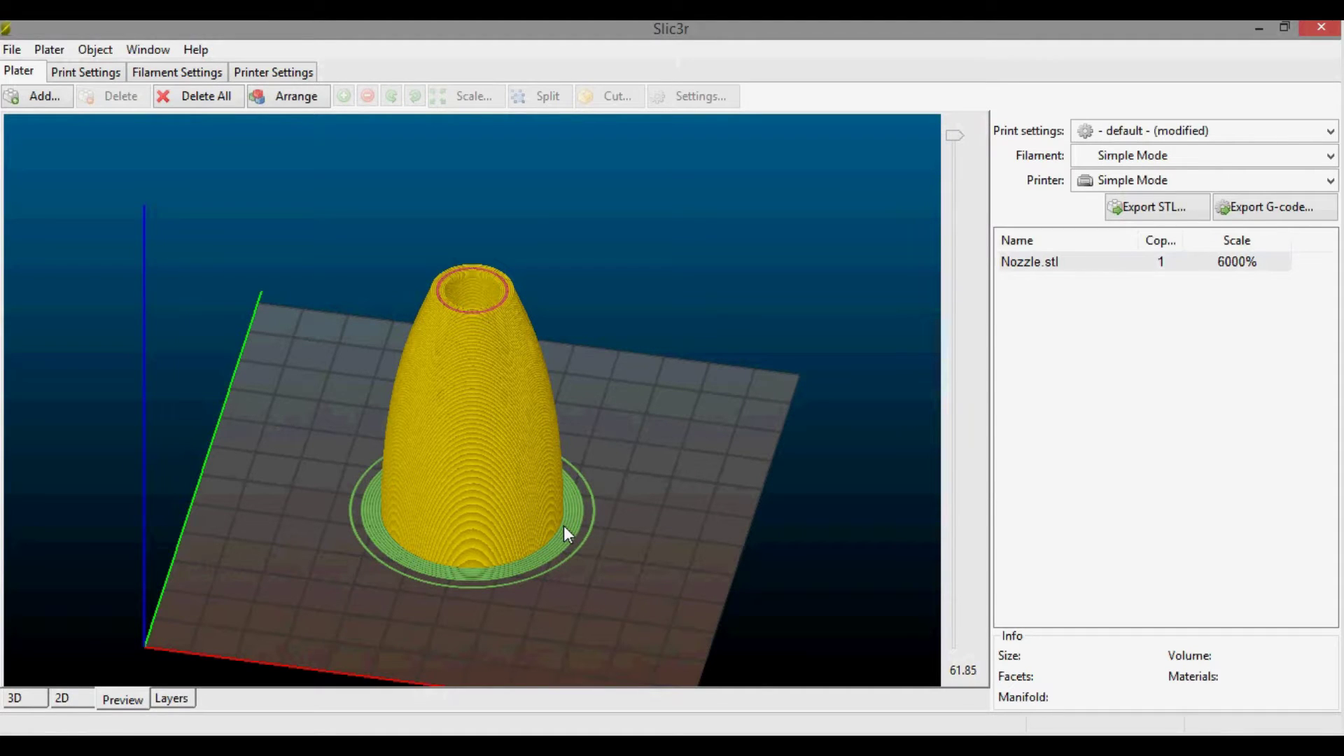
left_click(99, 73)
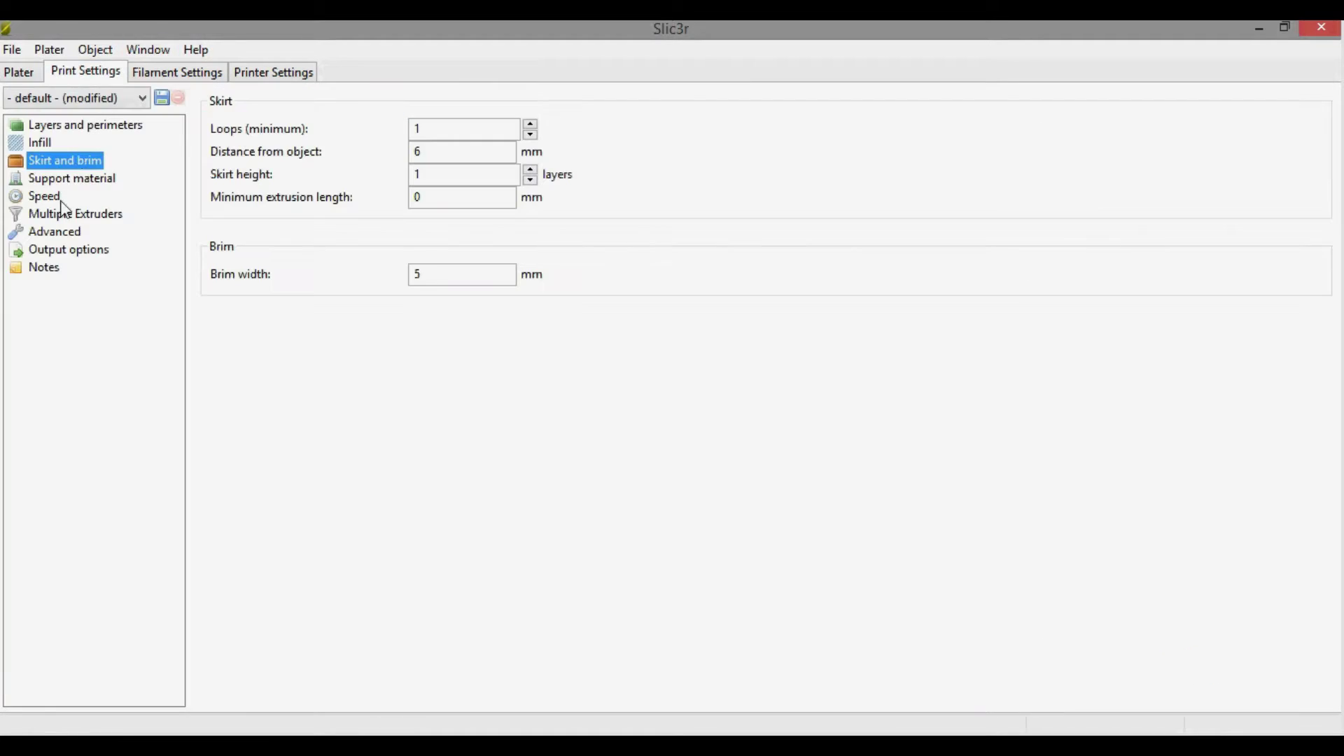
left_click(67, 183)
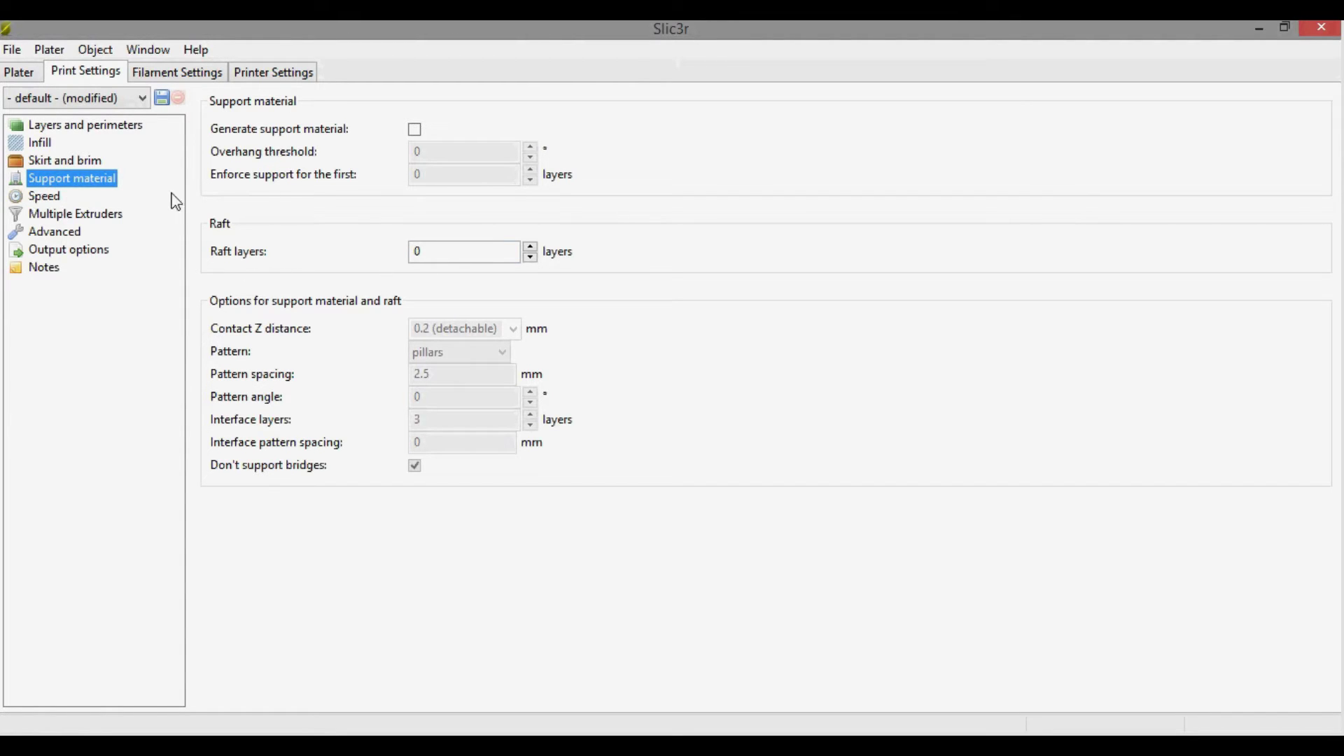
- Review the Speed, Multiple Extruders, Advanced, Output options and Notes print settings, then check the filament settings: 1.75 mm, 200/195 °C extruder, 60/50 °C bed
left_click(54, 200)
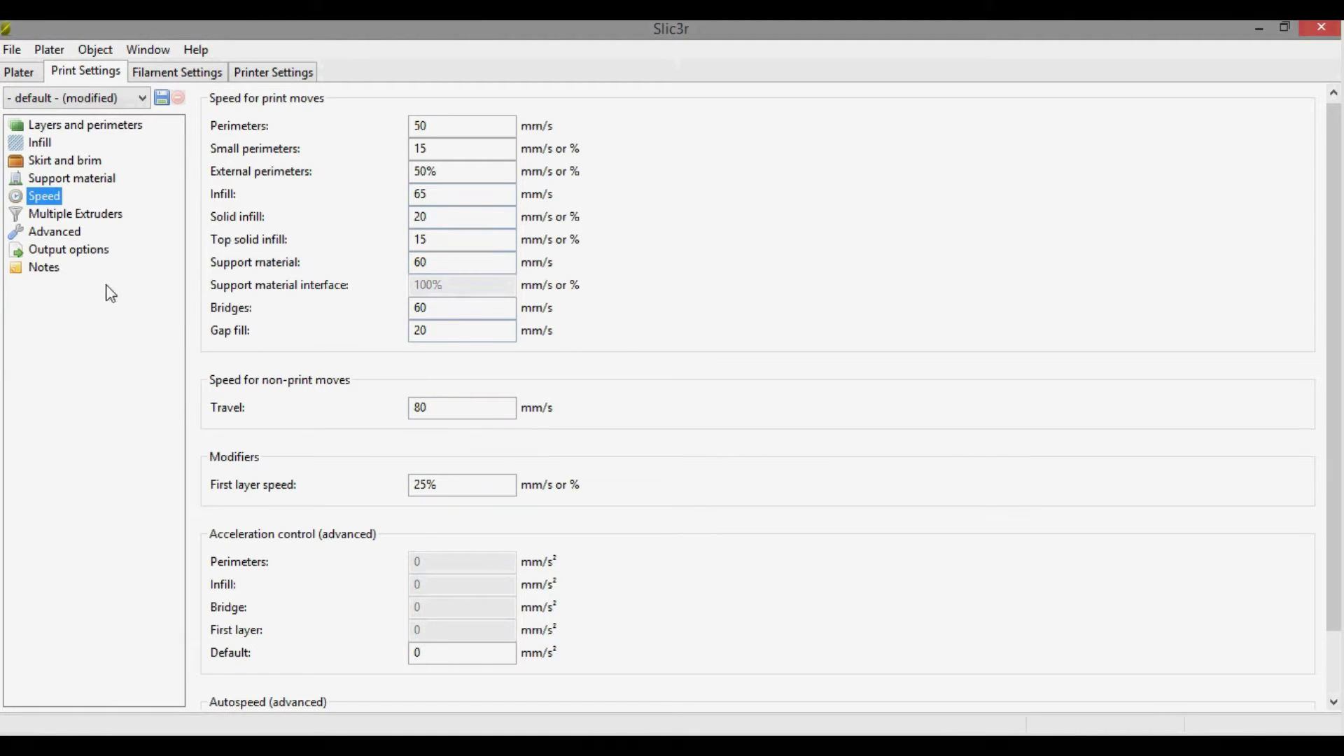
left_click(83, 216)
left_click(73, 236)
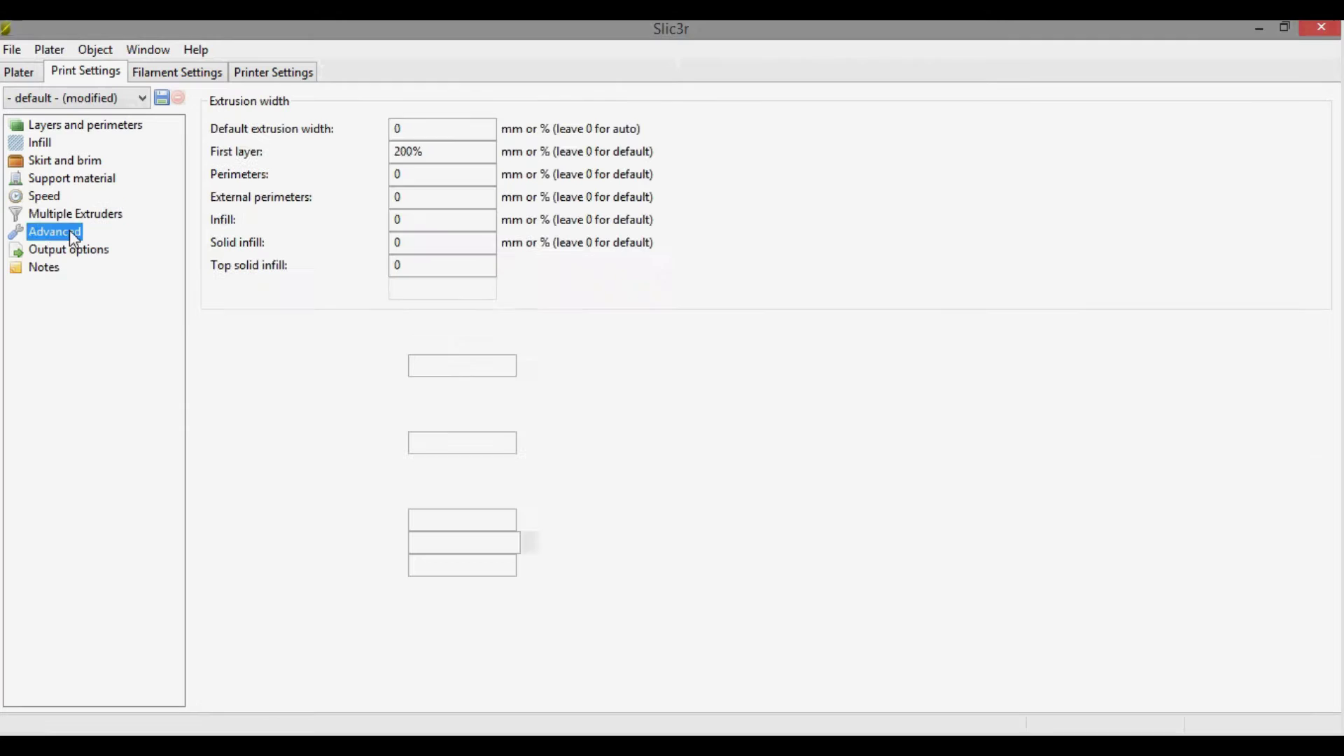
left_click(70, 253)
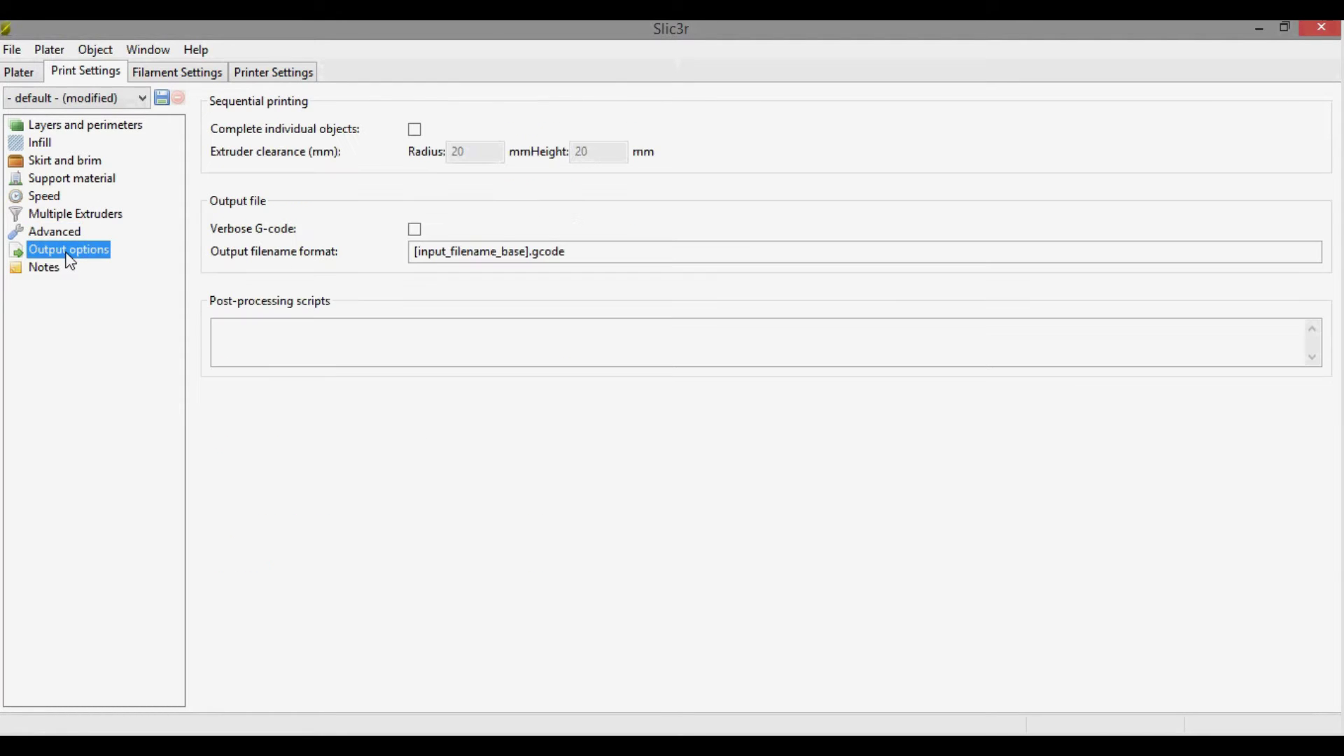
left_click(58, 270)
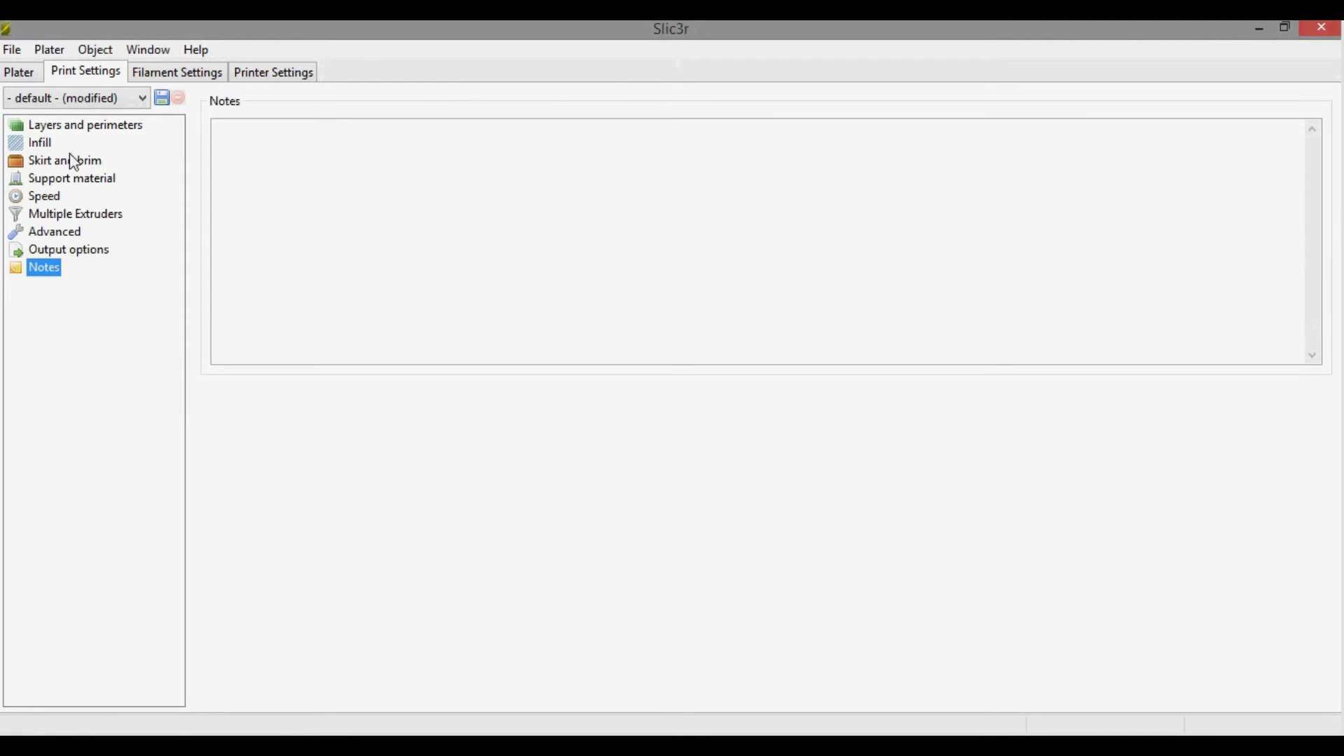
left_click(74, 130)
left_click(190, 73)
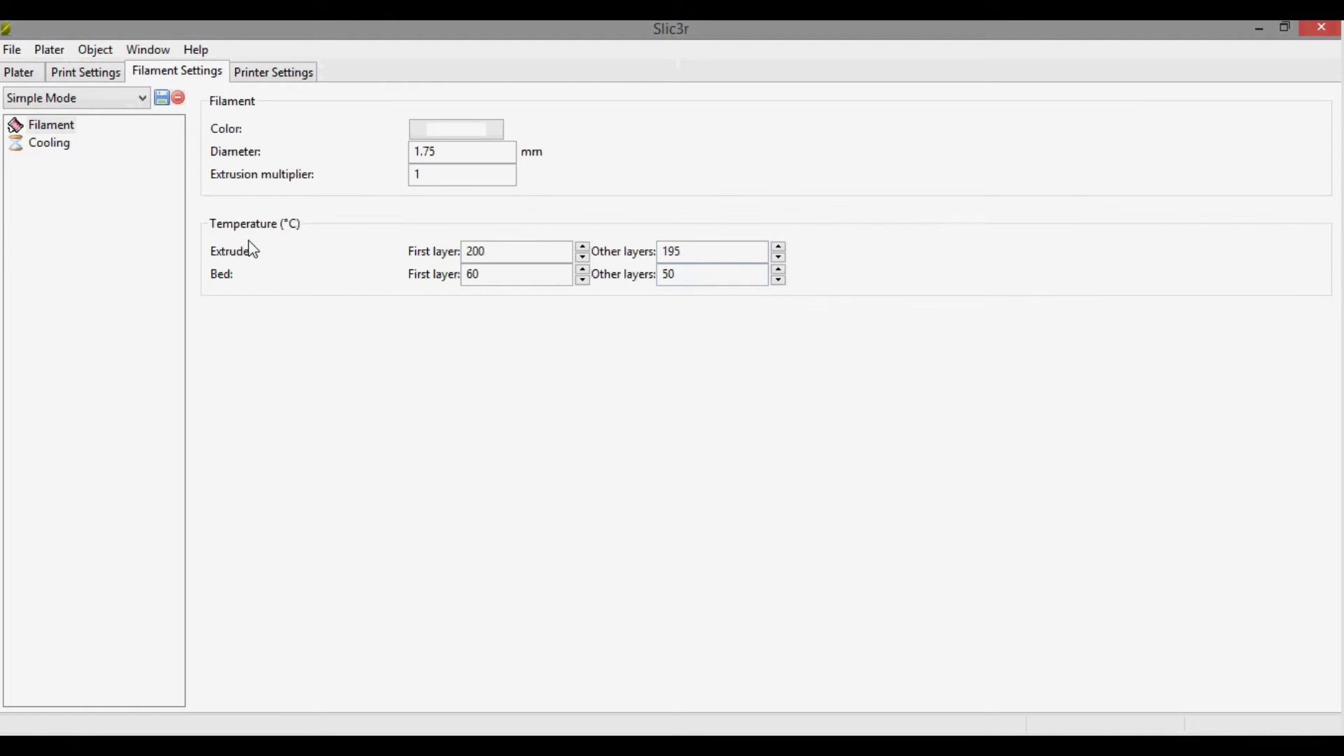
- Confirm the printer bed shape is 120 × 120 in Printer Settings
left_click(259, 74)
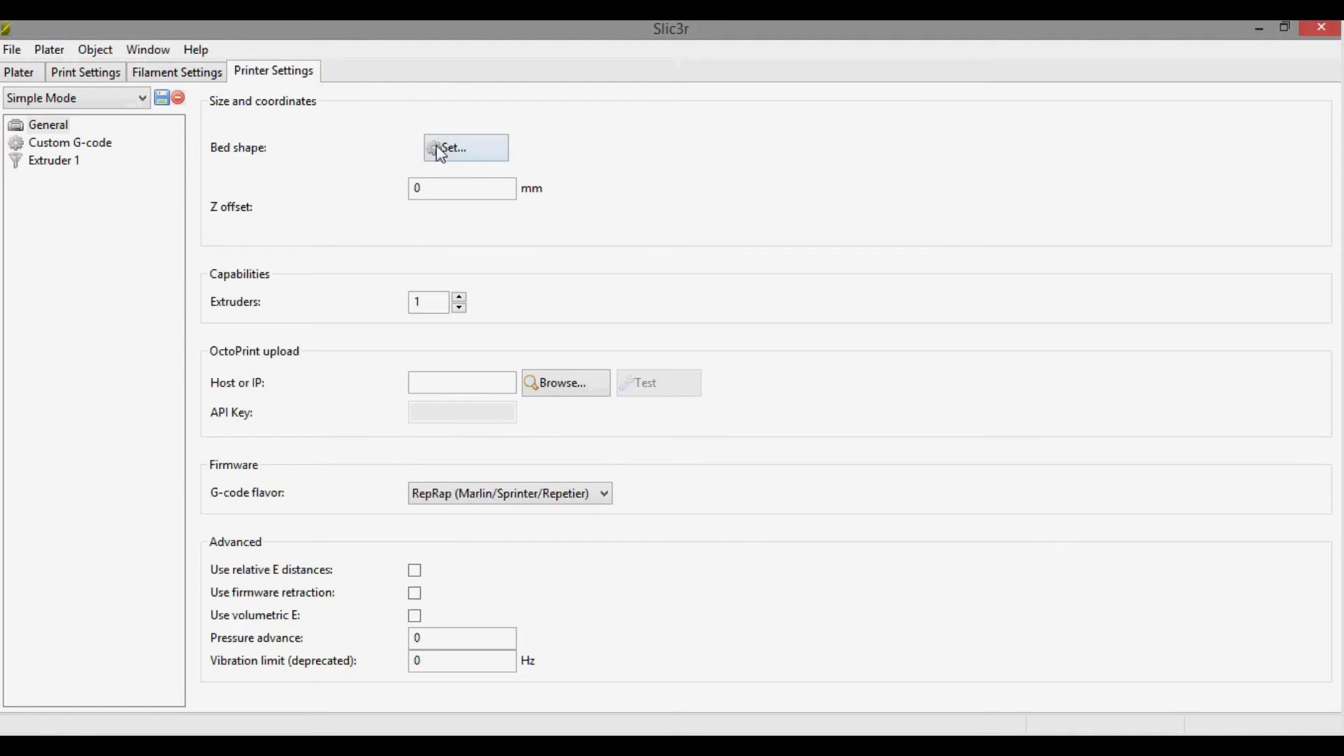
left_click(459, 149)
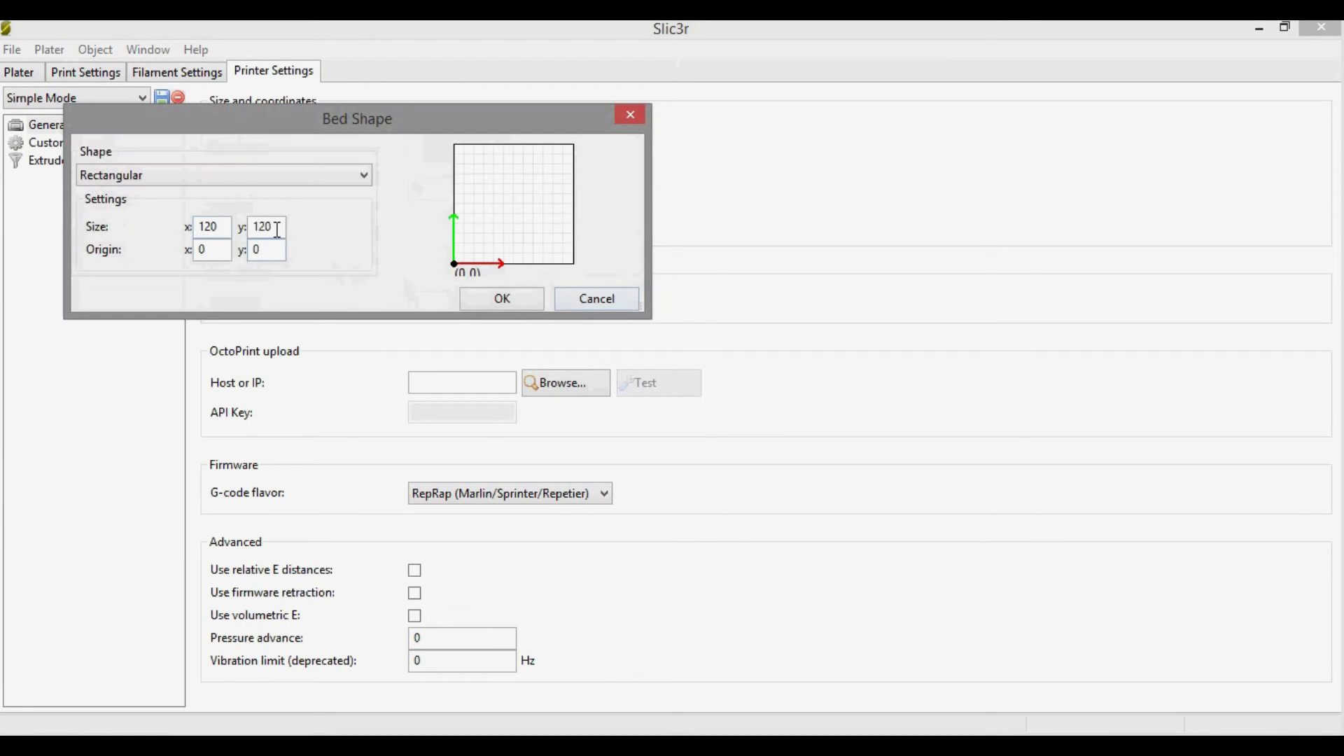
left_click(489, 293)
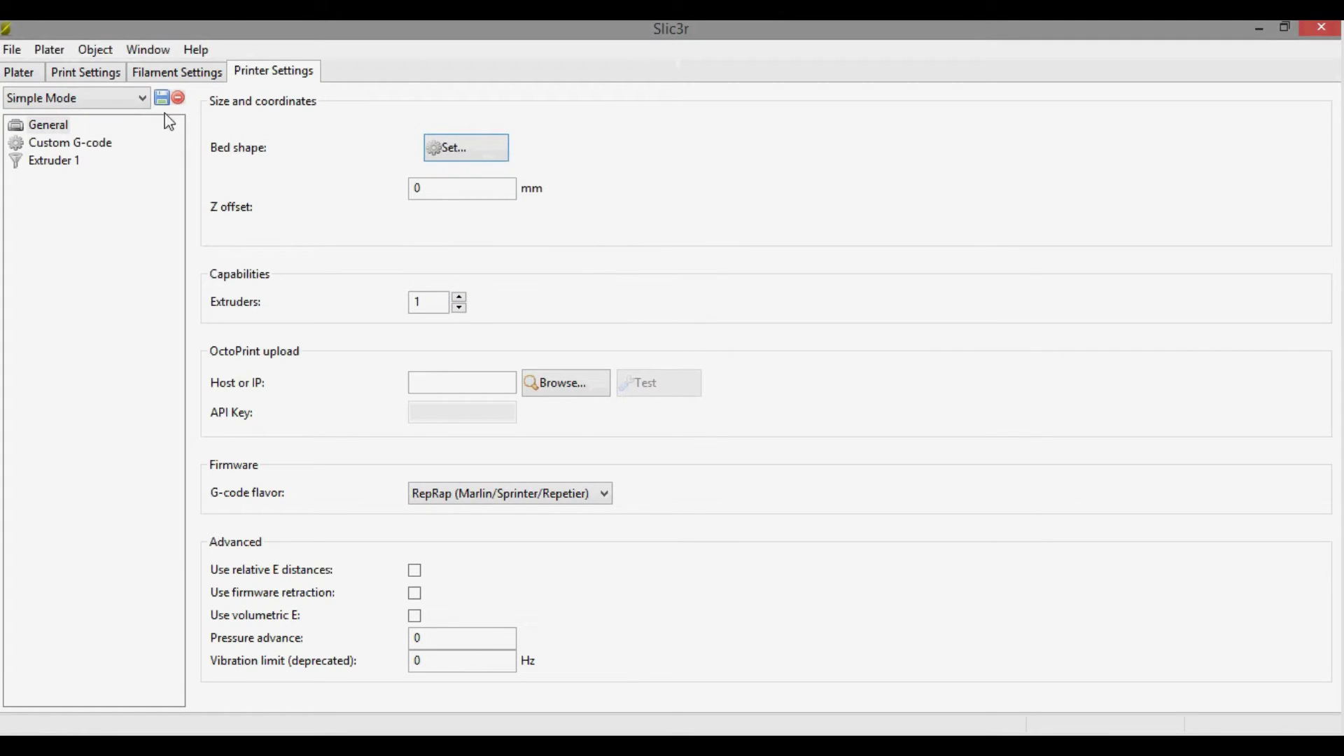
- Check the layer preview and export the sliced nozzle as Nozzle.gcode to the 3D_Printer folder
left_click(42, 74)
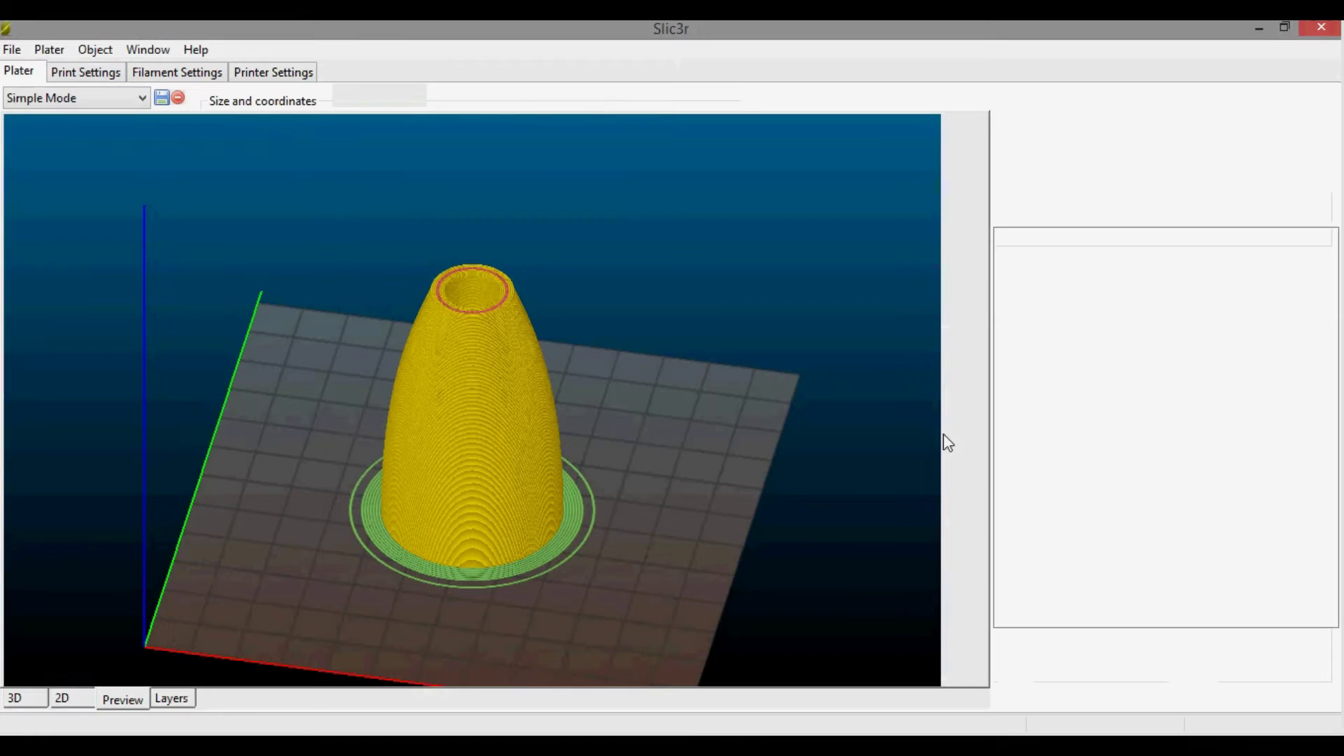
mouse_move(956, 134)
left_mouse_down()
mouse_move(936, 666)
mouse_move(959, 117)
left_mouse_up()
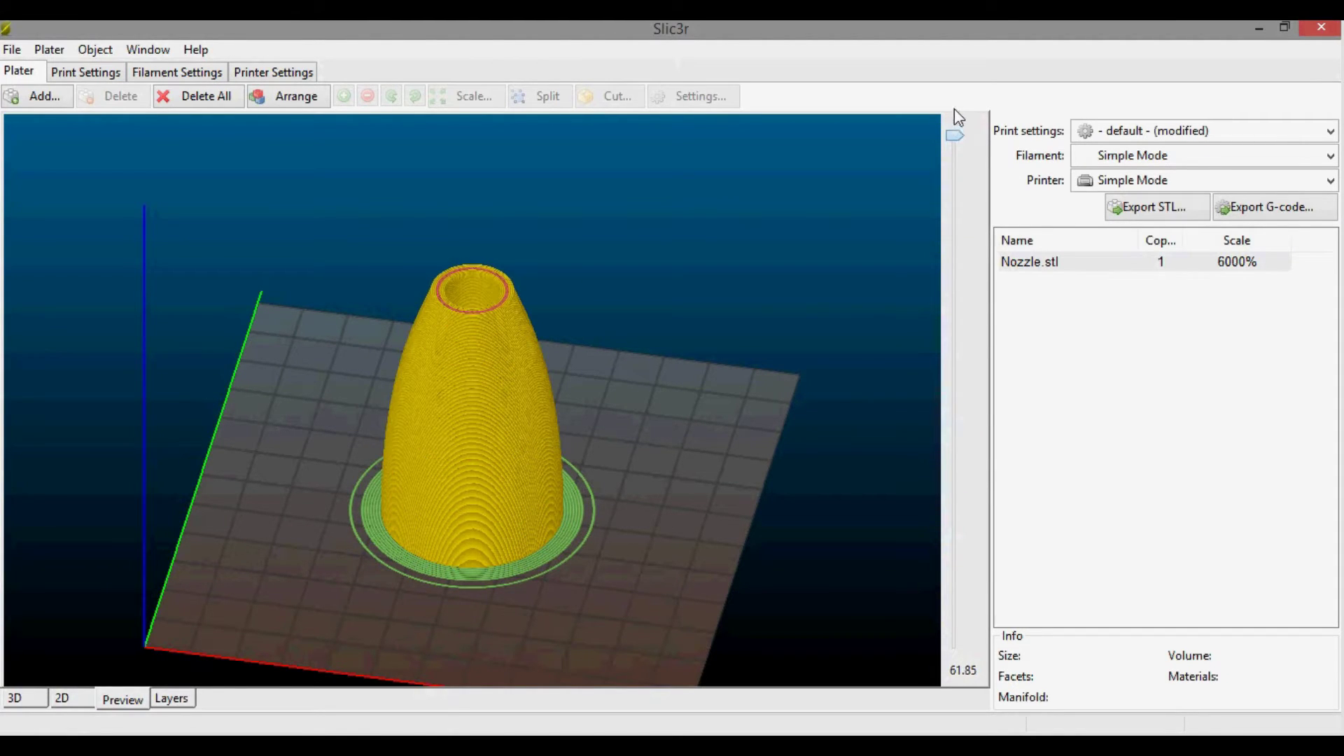
left_click(1252, 207)
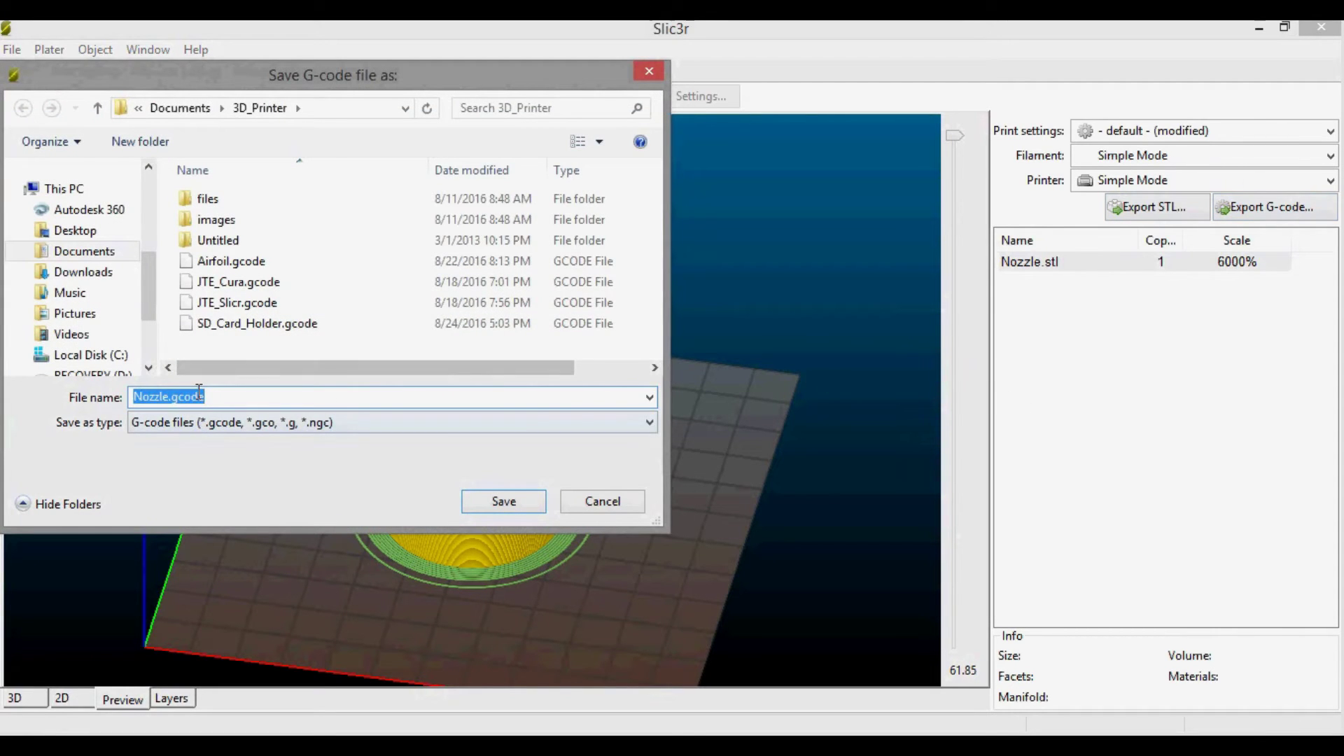
left_click(495, 502)
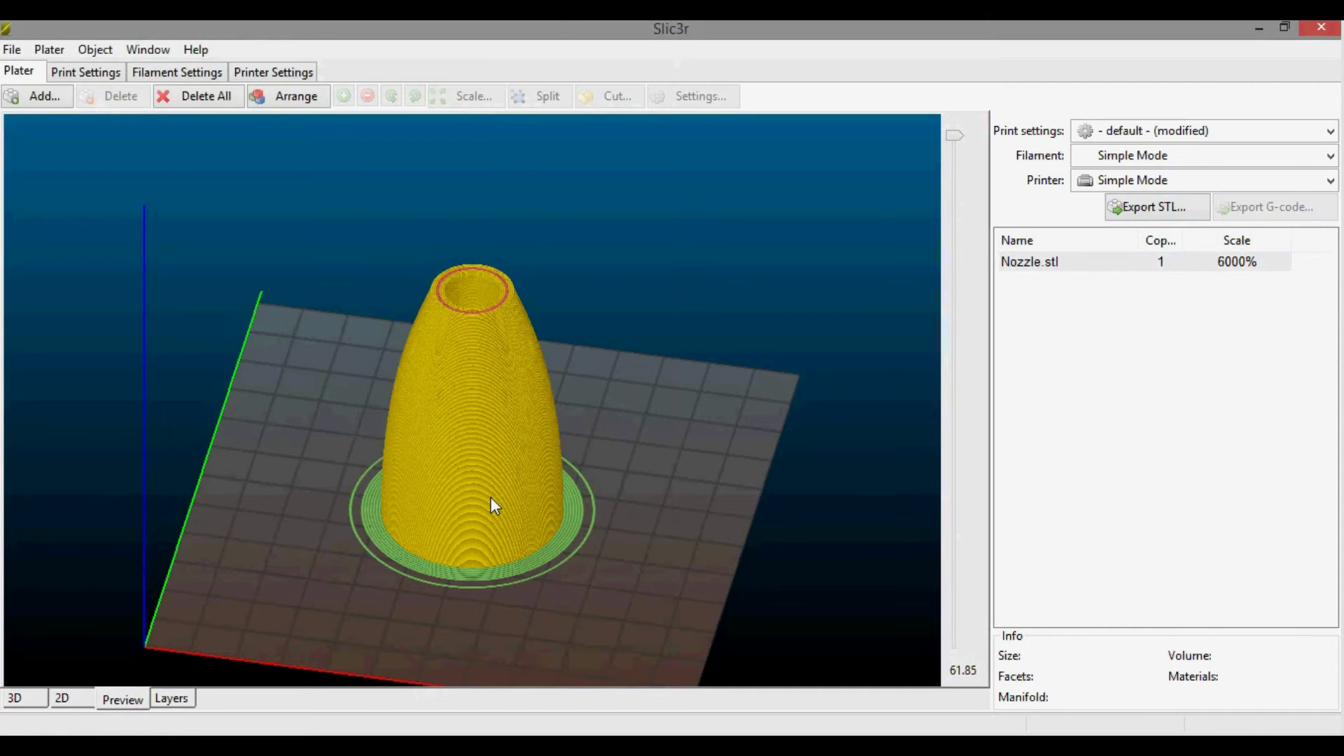